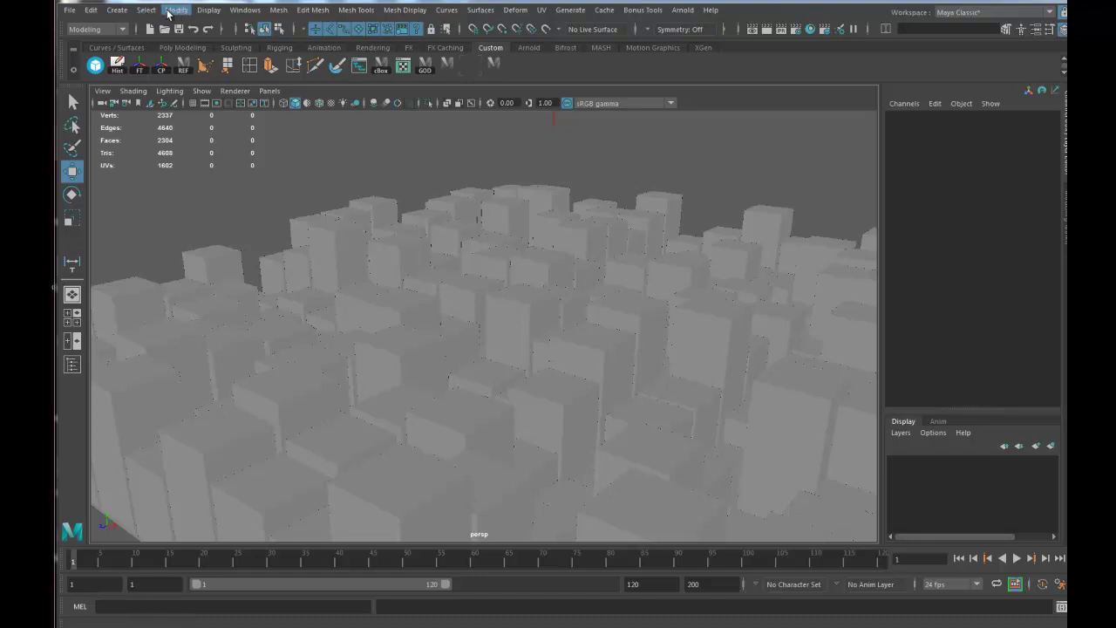
Measure the distance between points on the left and right city blocks with the Distance Tool
{"action": "left_click", "coordinate": [117, 10]}
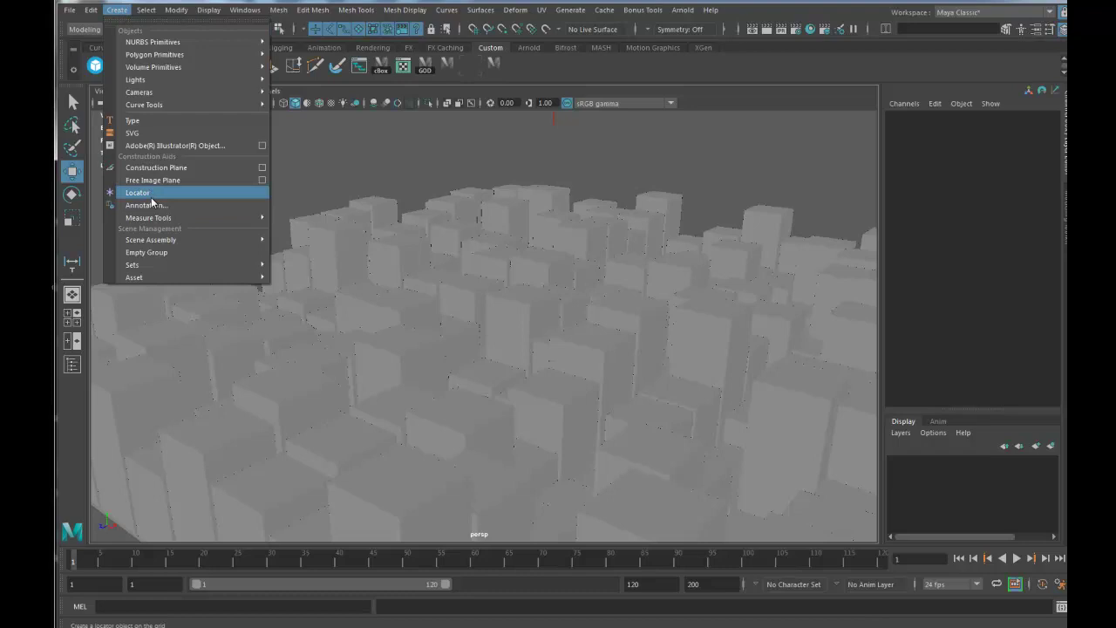
{"action": "mouse_move", "coordinate": [155, 218]}
{"action": "left_click", "coordinate": [307, 226]}
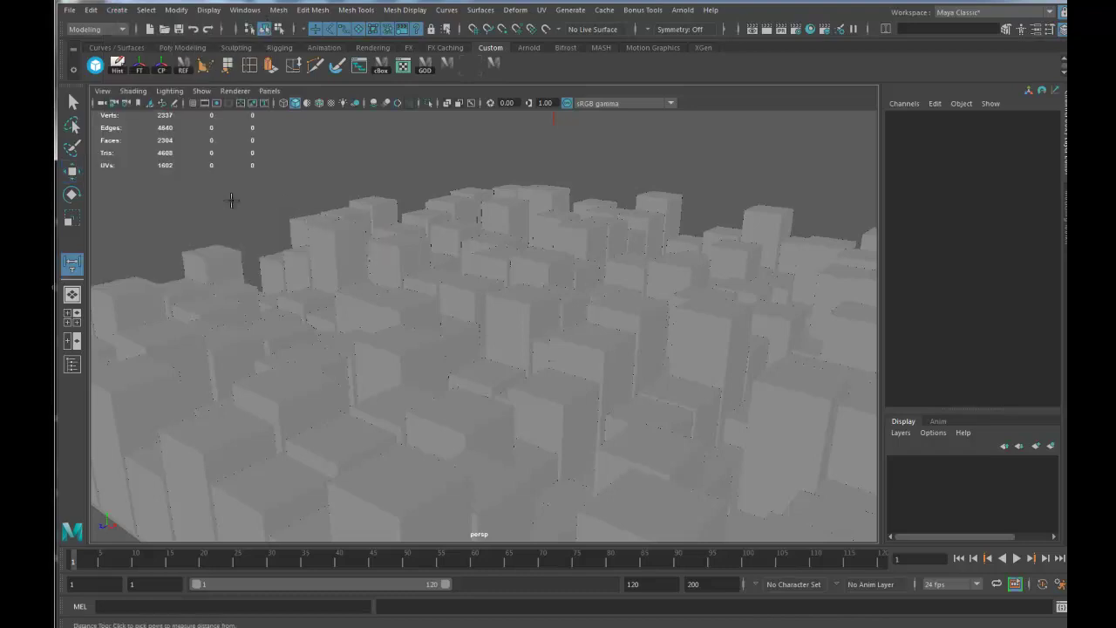
{"action": "left_click", "coordinate": [183, 254]}
{"action": "left_click", "coordinate": [575, 255]}
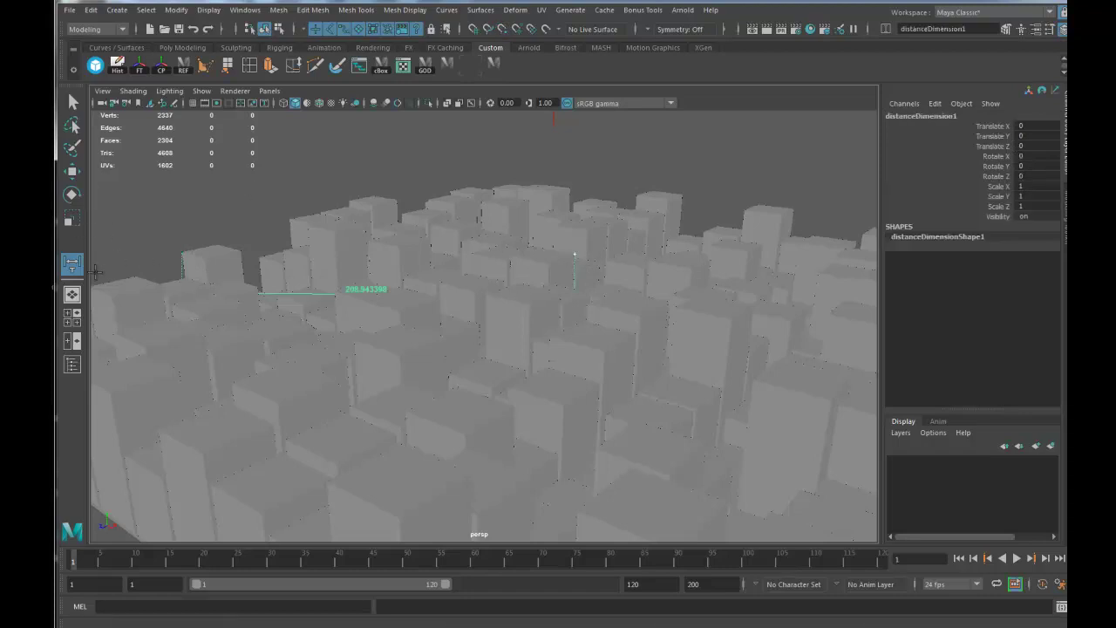
Scale the two measurement locators up to local scales of about 21.4 and 21.7
{"action": "left_click", "coordinate": [75, 179]}
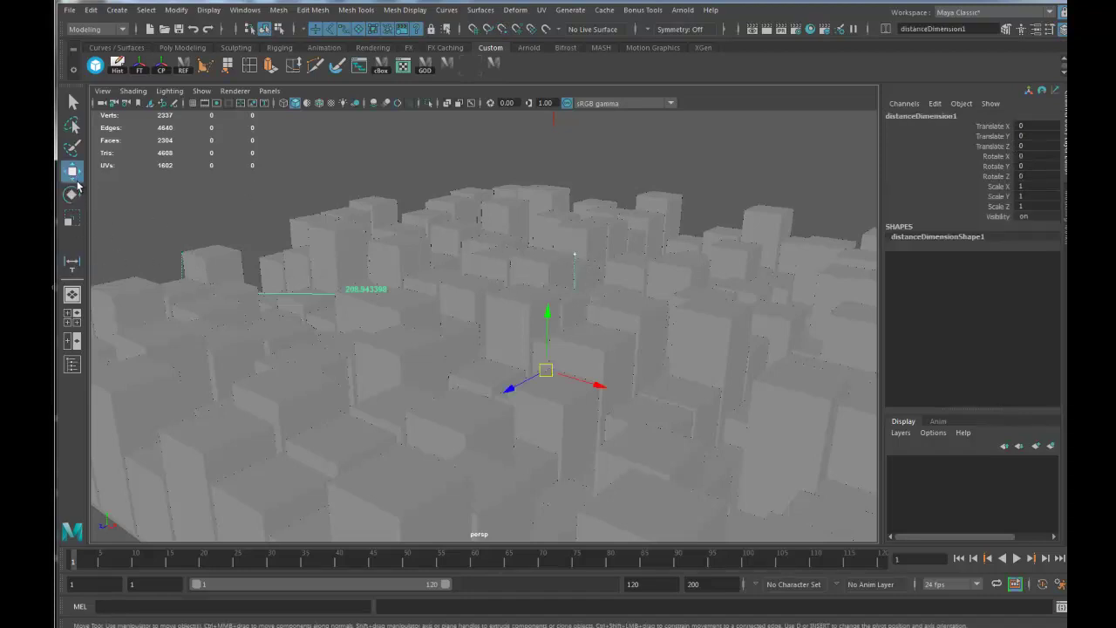
{"action": "left_click", "coordinate": [180, 256]}
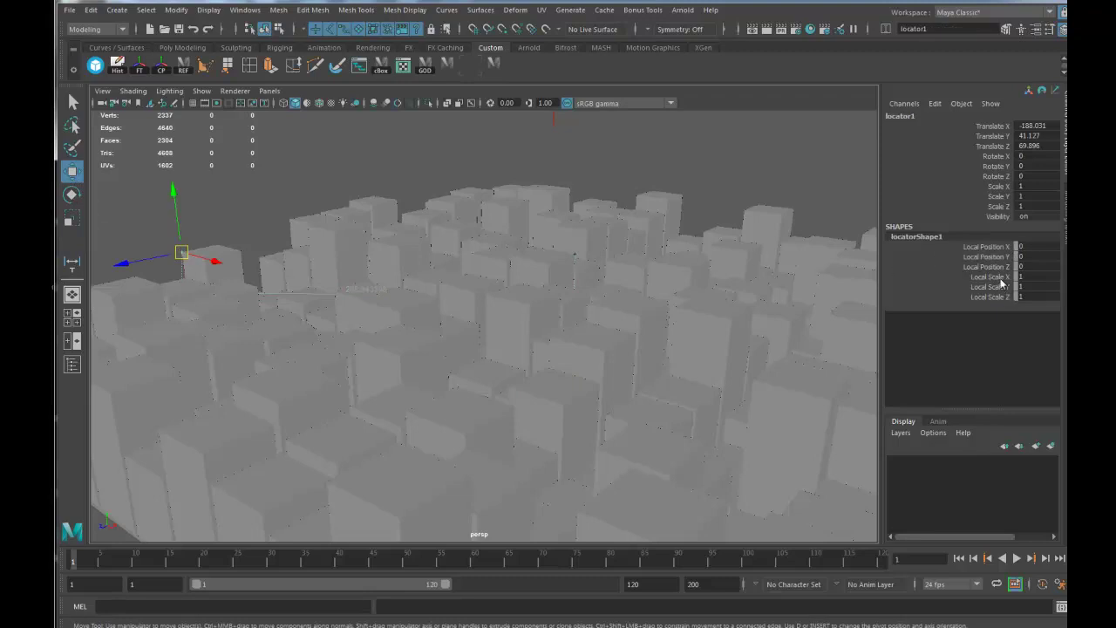
{"action": "left_click_drag", "start_coordinate": [1001, 277], "coordinate": [998, 296]}
{"action": "middle_click_drag", "start_coordinate": [497, 299], "coordinate": [651, 305]}
{"action": "left_click", "coordinate": [575, 256]}
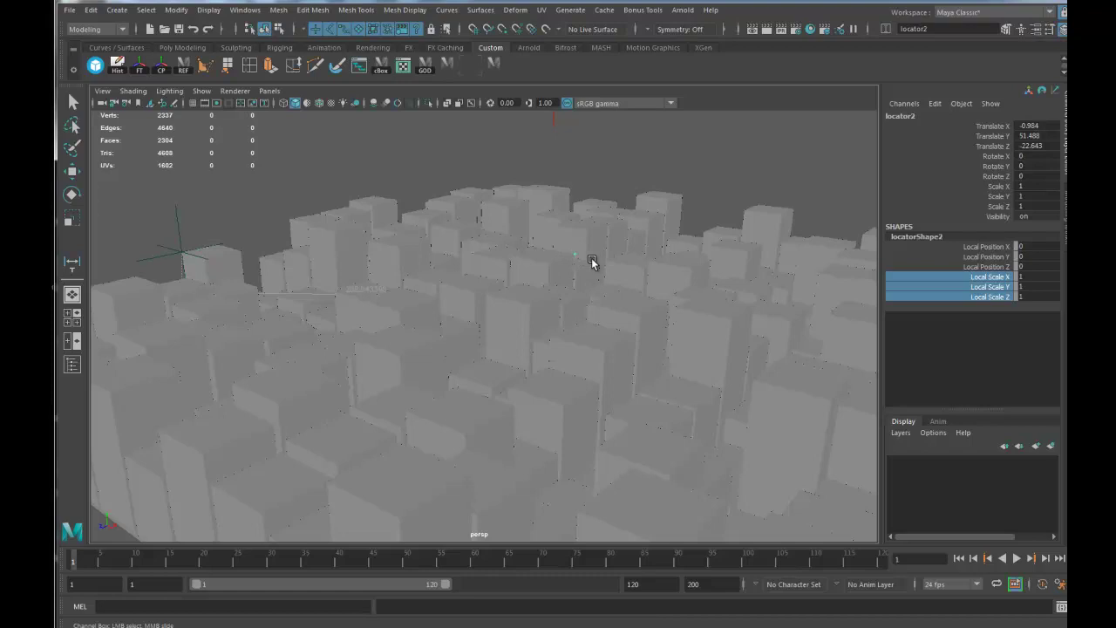
{"action": "middle_click_drag", "start_coordinate": [538, 310], "coordinate": [659, 312]}
Select the persp camera and show its Arnold section and transform in the Attribute Editor
{"action": "left_click", "coordinate": [102, 92]}
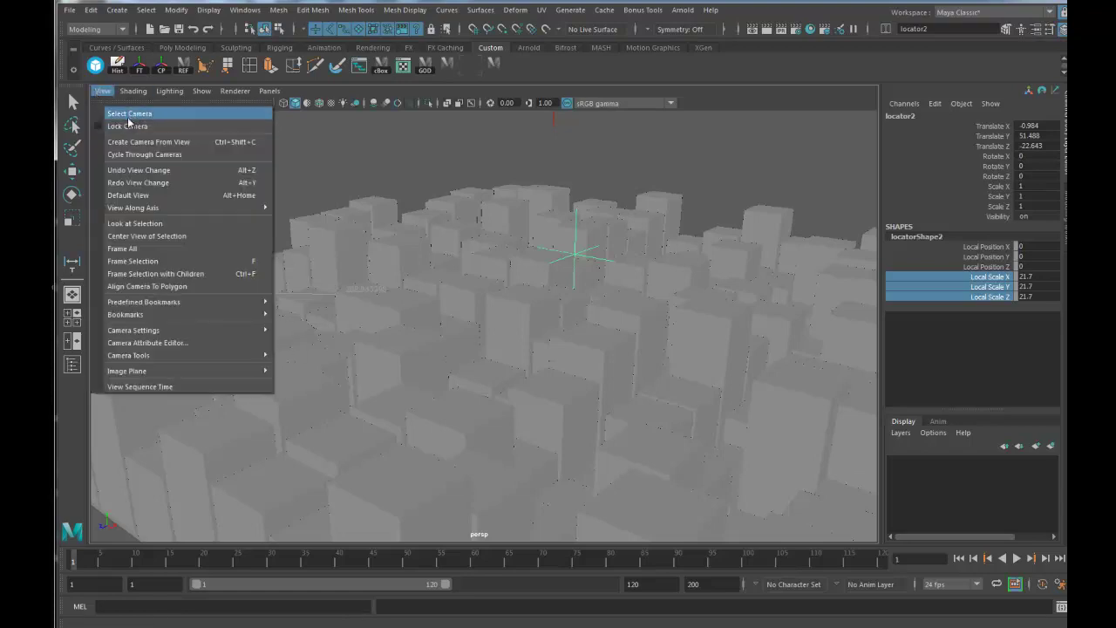
{"action": "left_click", "coordinate": [130, 114]}
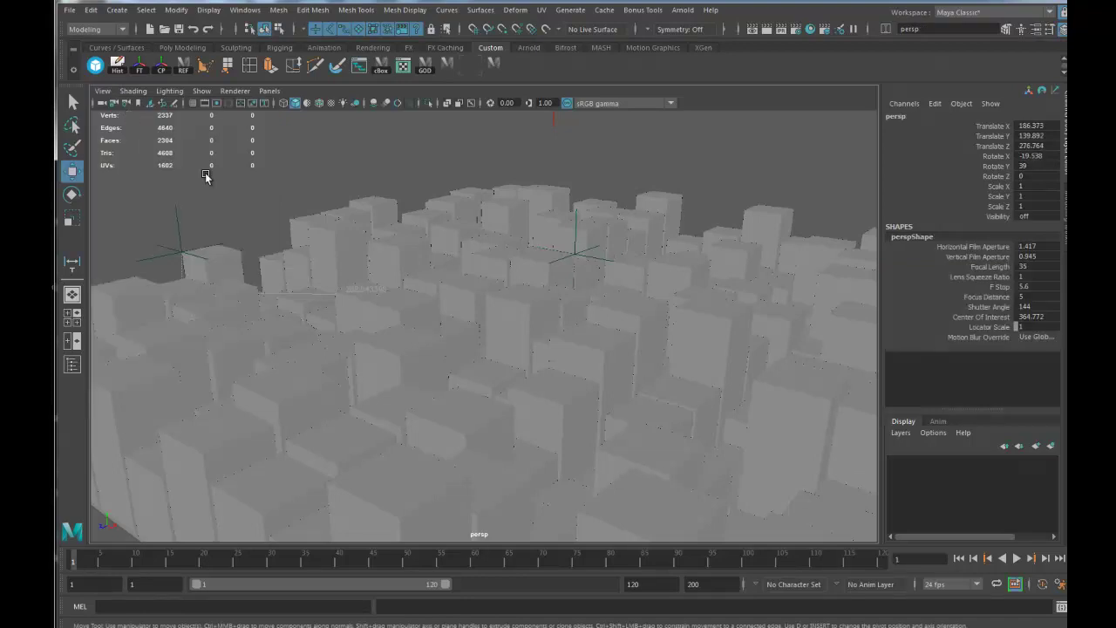
{"action": "key", "text": "ctrl+a"}
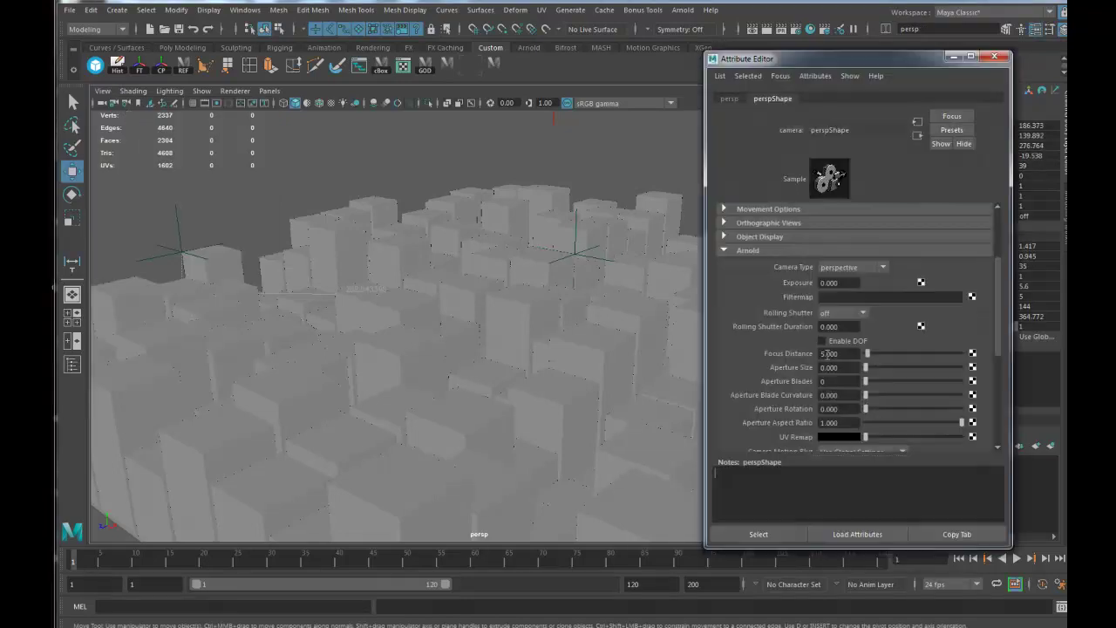
{"action": "left_click", "coordinate": [732, 251]}
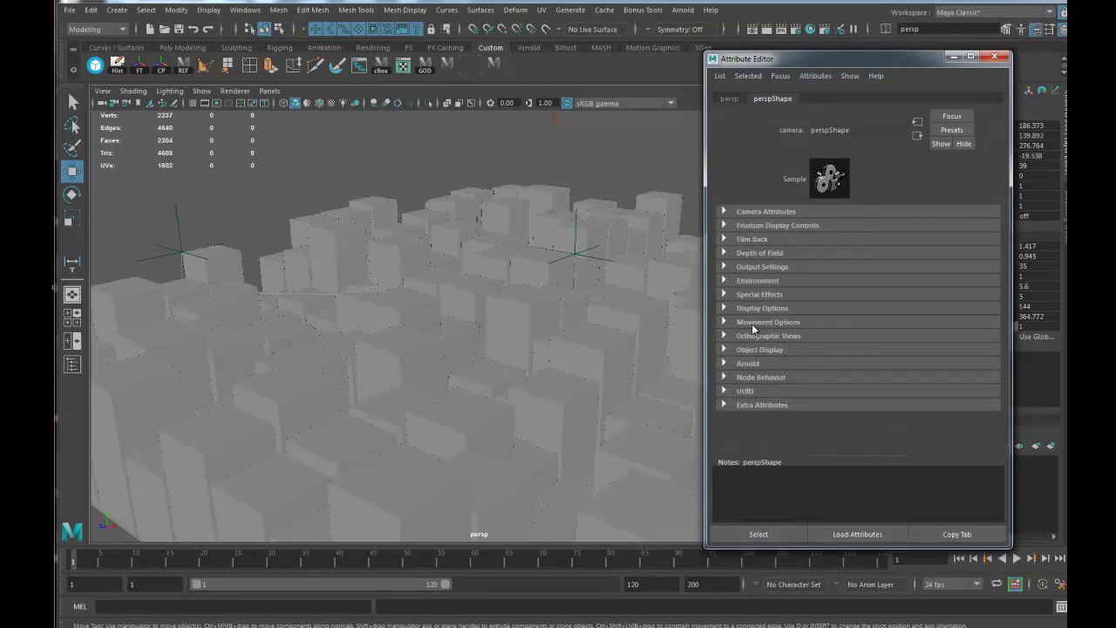
{"action": "left_click", "coordinate": [747, 363]}
{"action": "scroll", "coordinate": [811, 362], "scroll_direction": "down", "scroll_amount": 3}
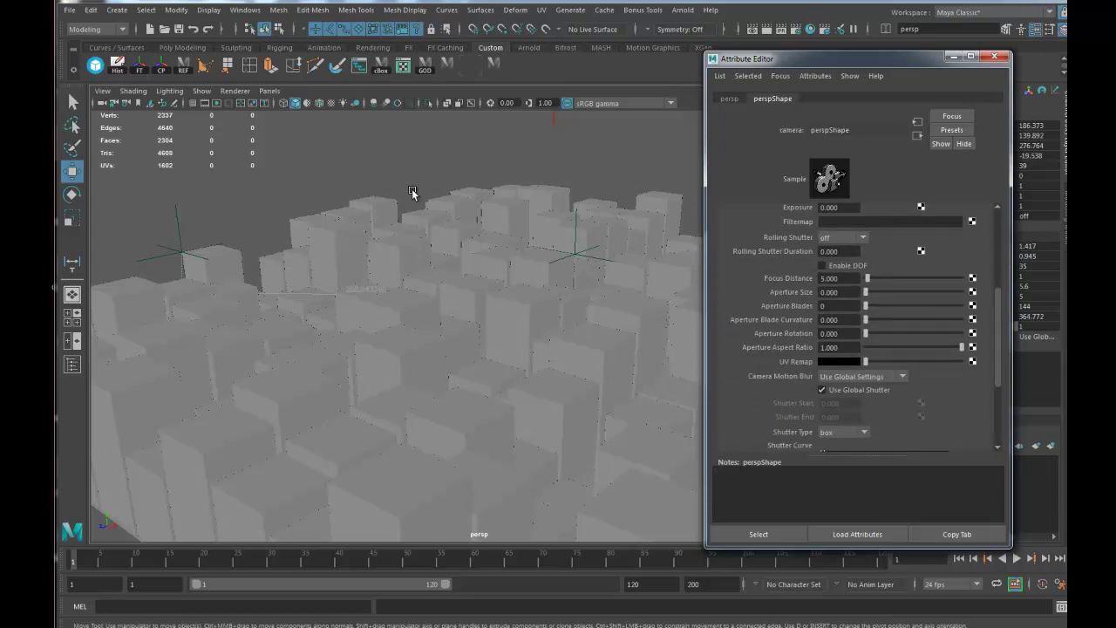
{"action": "left_click", "coordinate": [729, 99]}
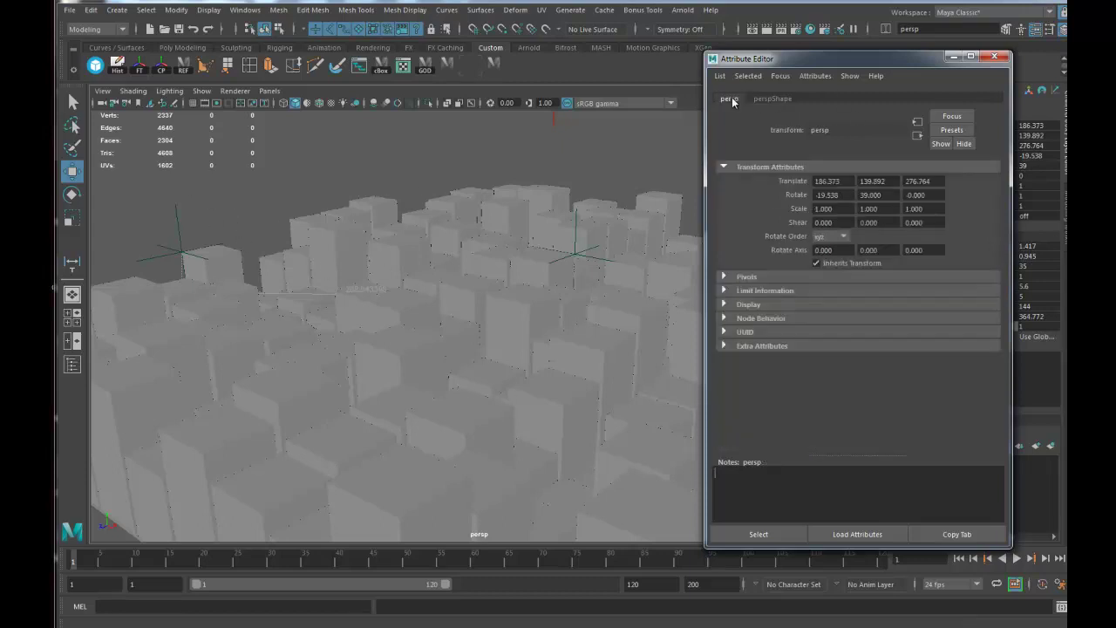
Point-constrain locator1 to the persp camera using Constrain > Point from the Rigging menu set
{"action": "left_click", "coordinate": [180, 218]}
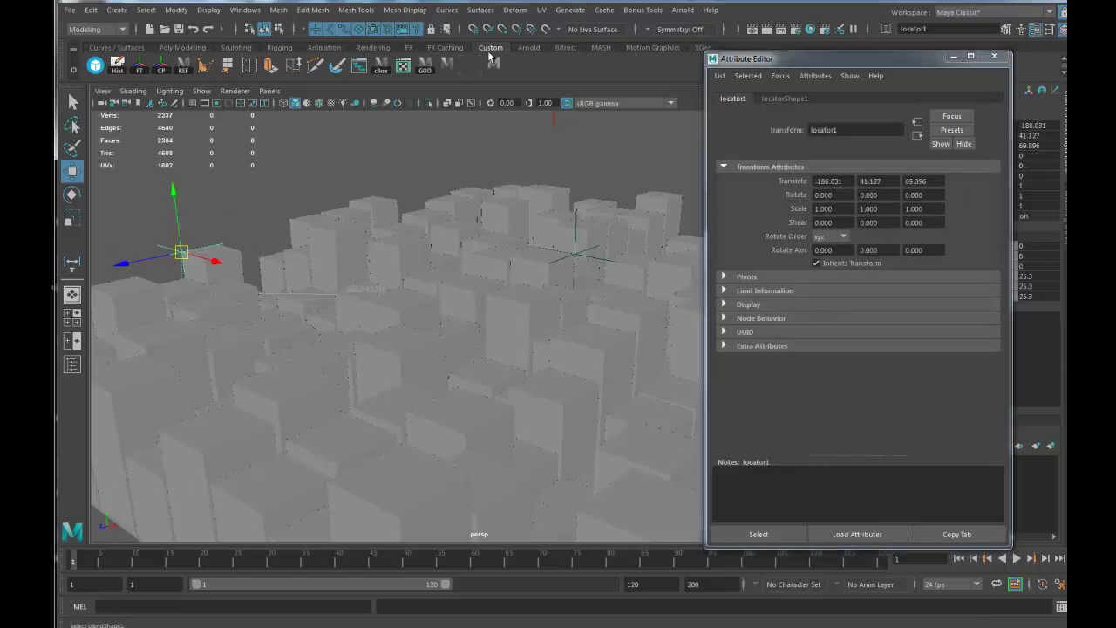
{"action": "left_click", "coordinate": [91, 29]}
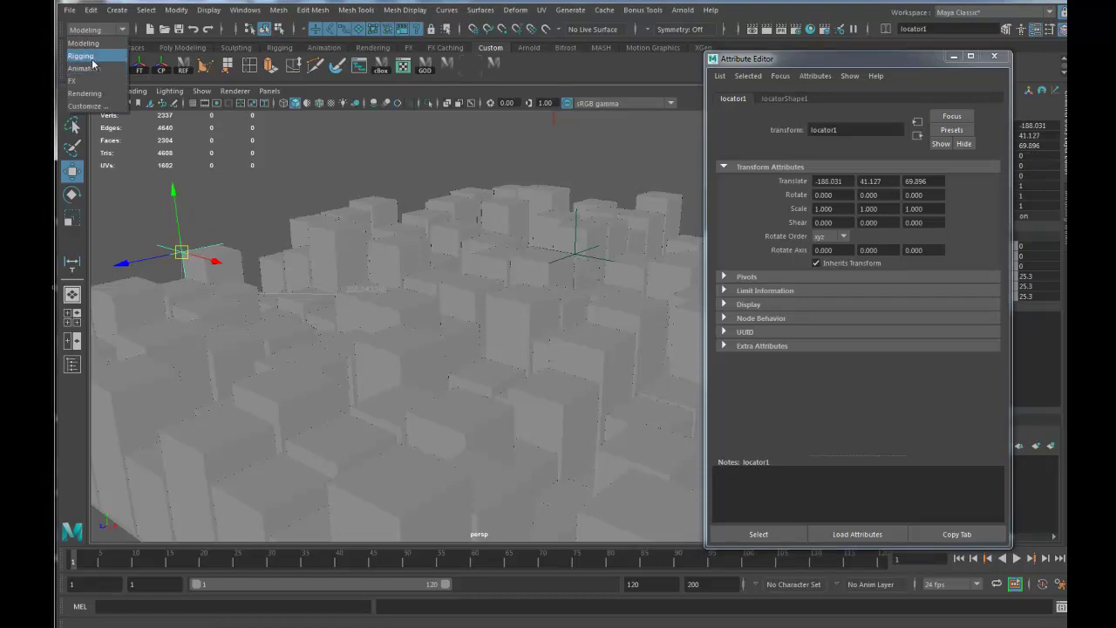
{"action": "left_click", "coordinate": [84, 56]}
{"action": "left_click", "coordinate": [376, 11]}
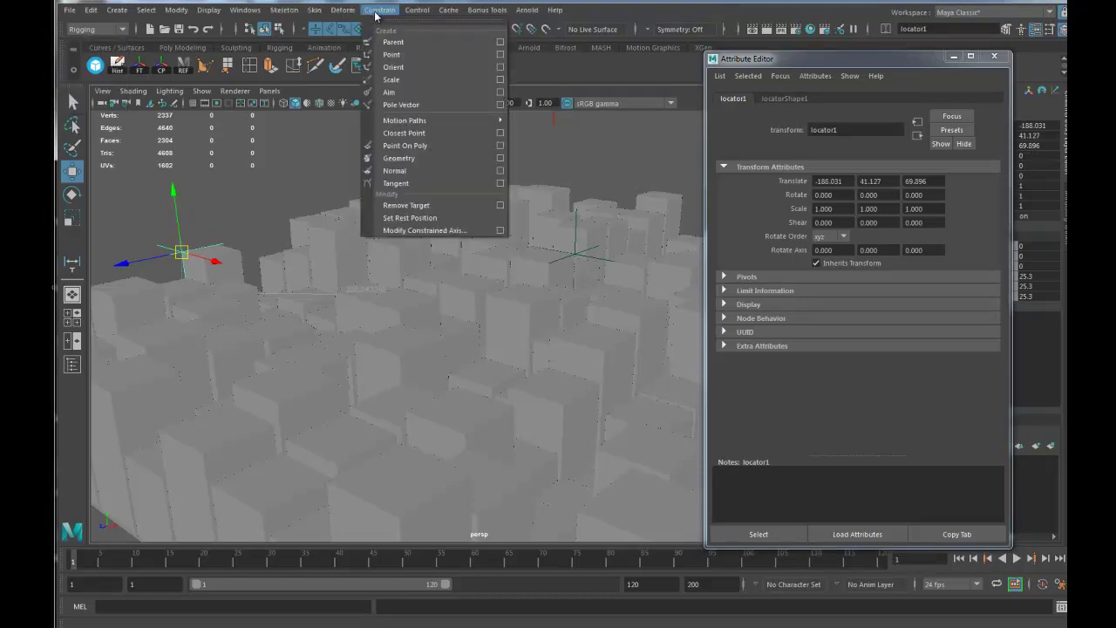
{"action": "left_click", "coordinate": [391, 55]}
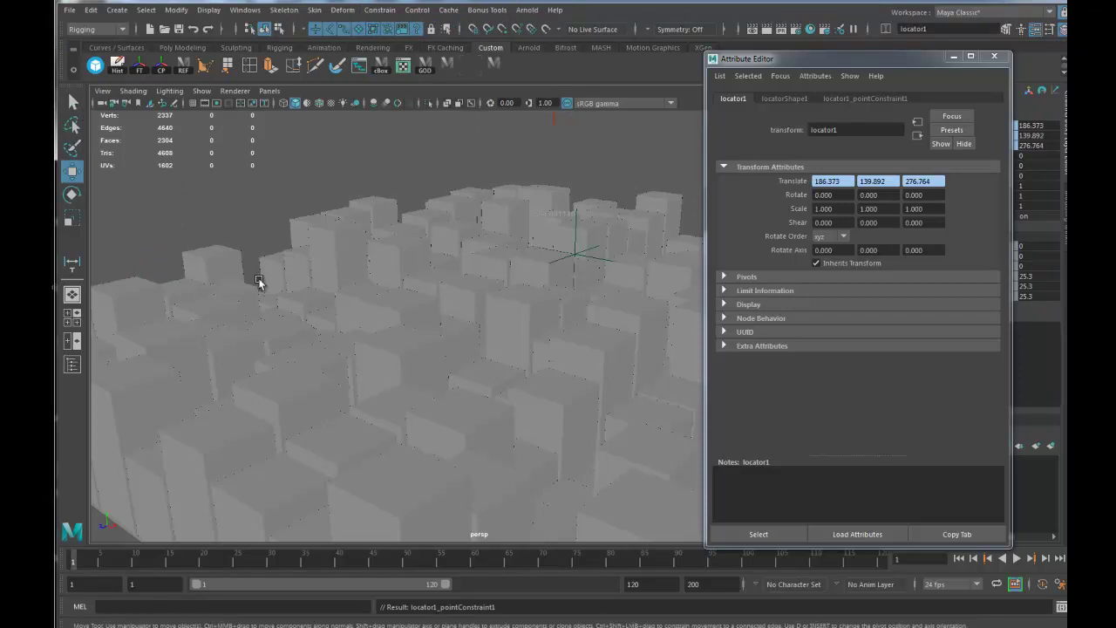
Select distanceDimension1 and view its shape tab showing a distance of 364.091
{"action": "left_click", "coordinate": [550, 217]}
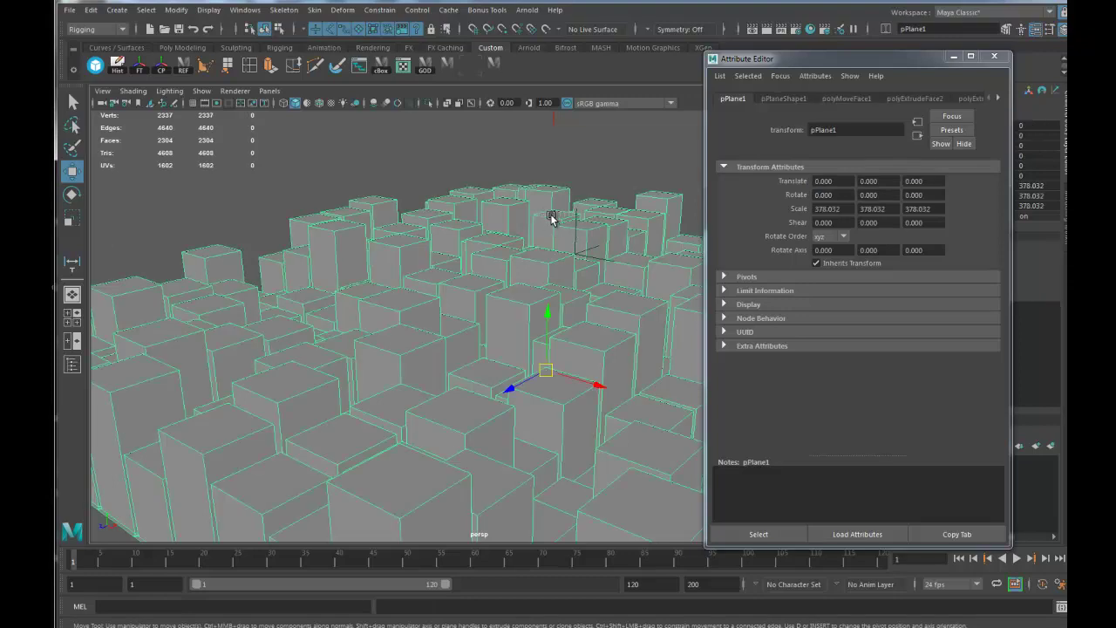
{"action": "left_click", "coordinate": [558, 230]}
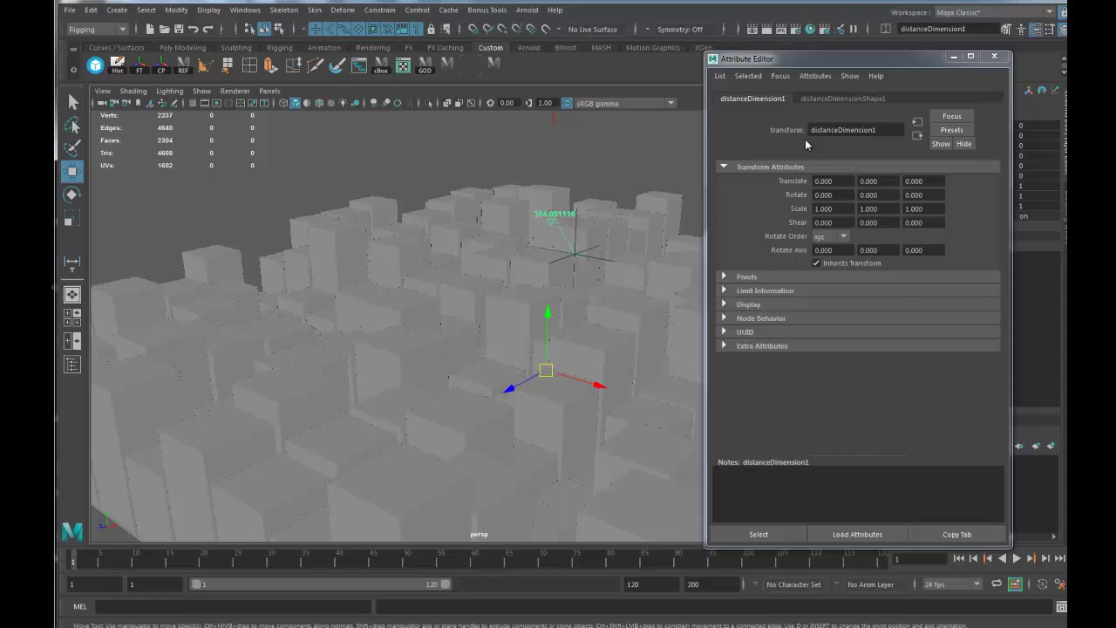
{"action": "left_click", "coordinate": [832, 99]}
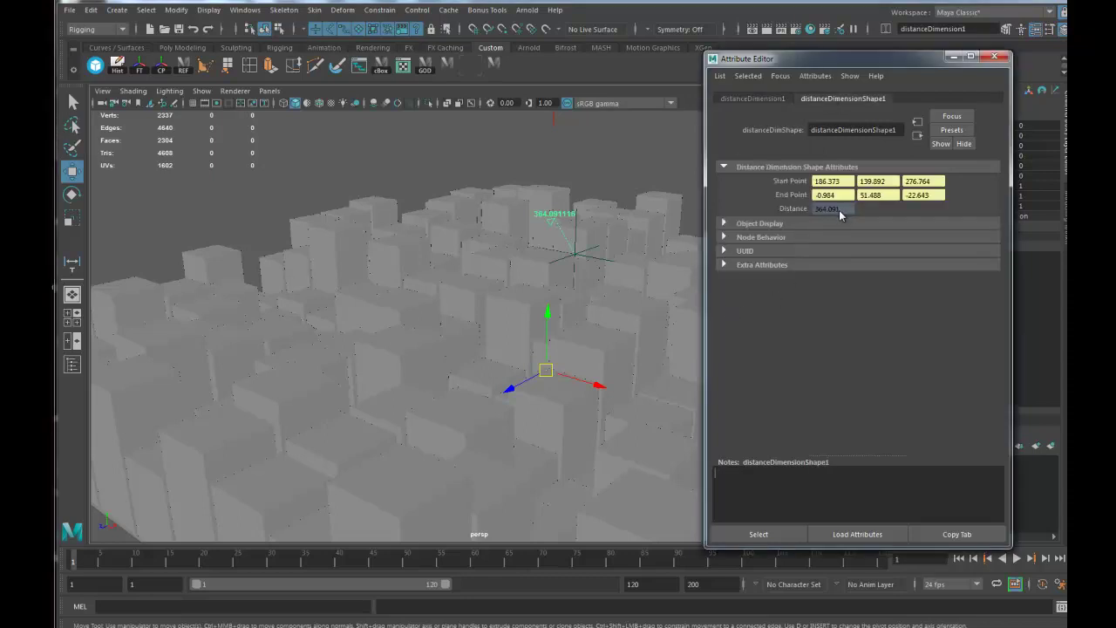
Load distanceDimensionShape1 into the Connection Editor as the source and pick its distance output
{"action": "left_click", "coordinate": [235, 12]}
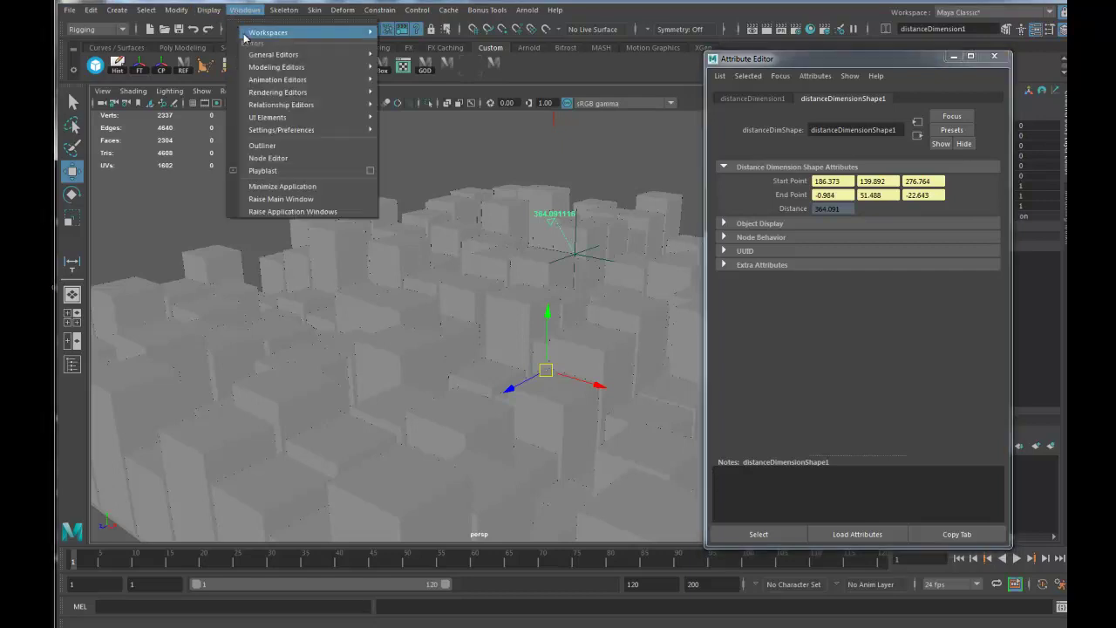
{"action": "mouse_move", "coordinate": [260, 55]}
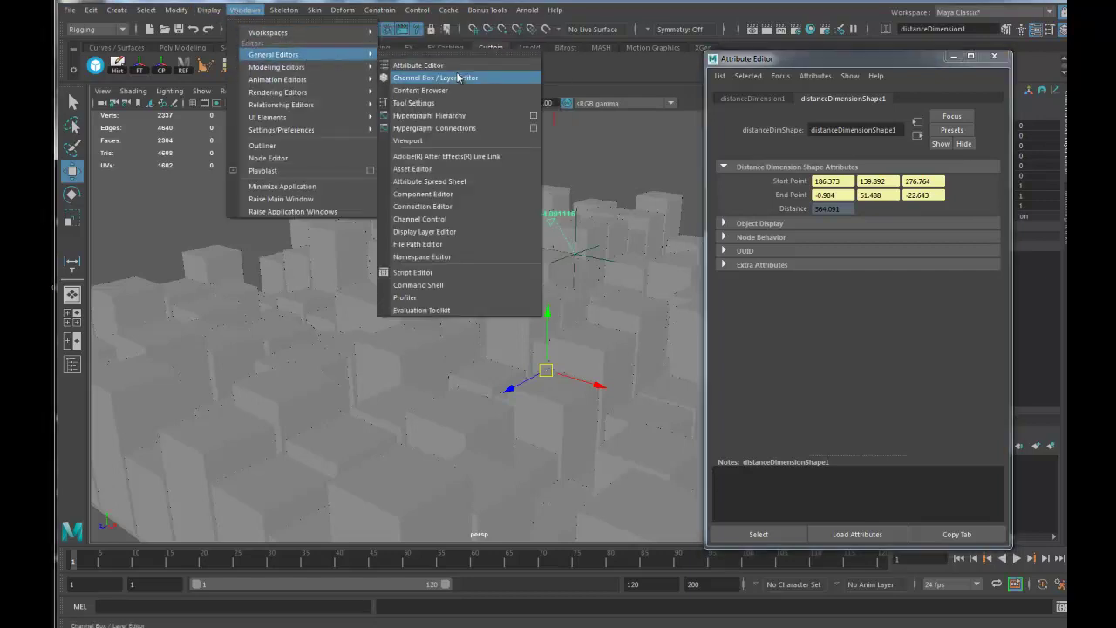
{"action": "left_click", "coordinate": [448, 206]}
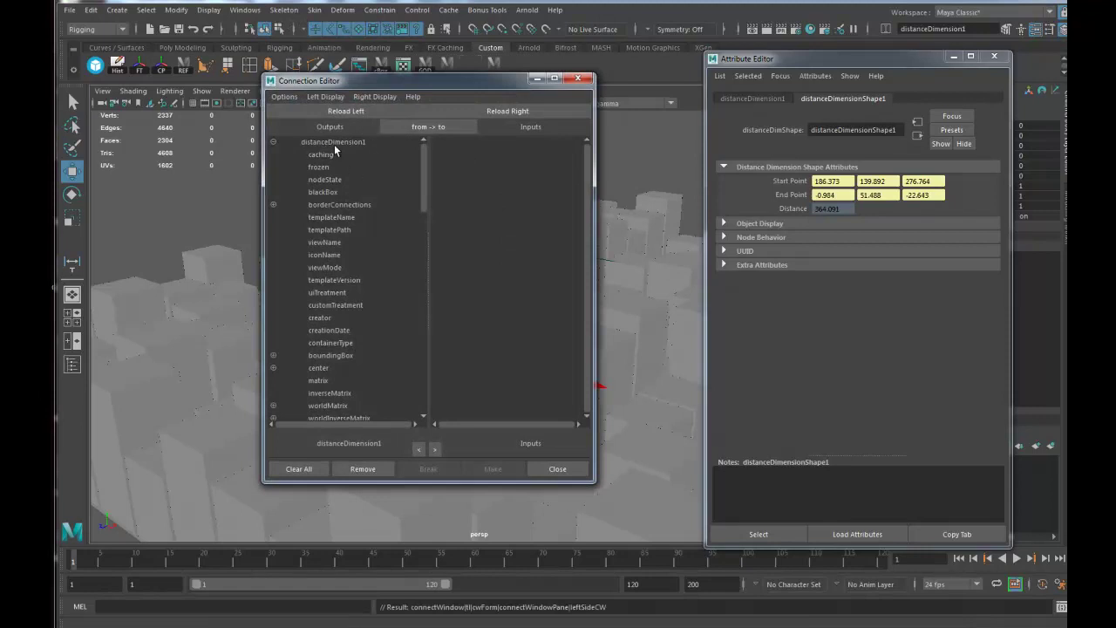
{"action": "left_click", "coordinate": [767, 99]}
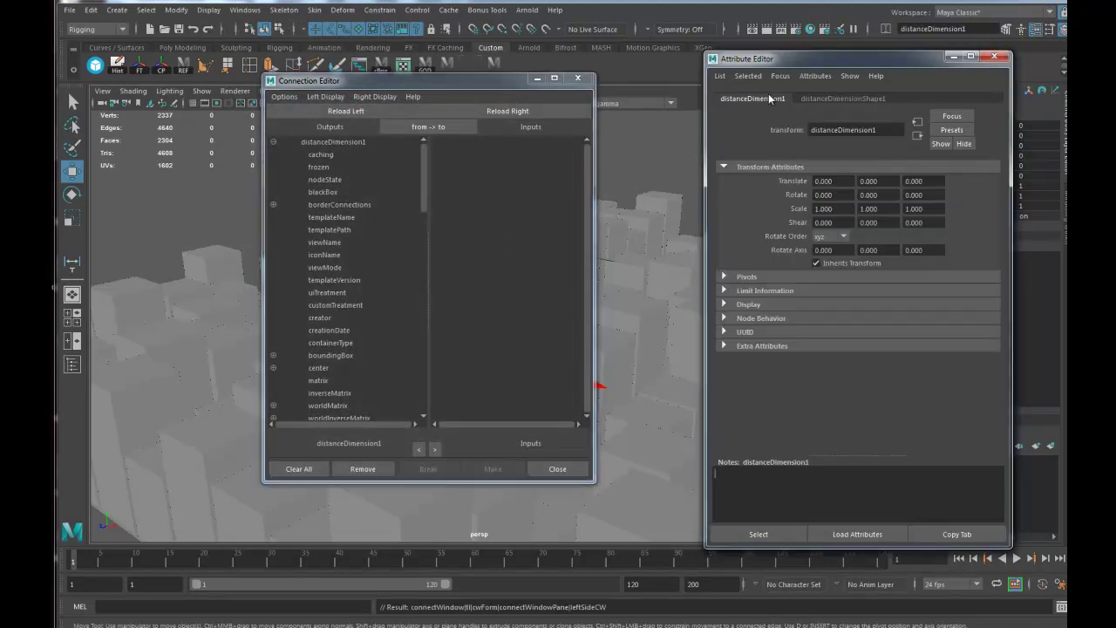
{"action": "left_click", "coordinate": [829, 99]}
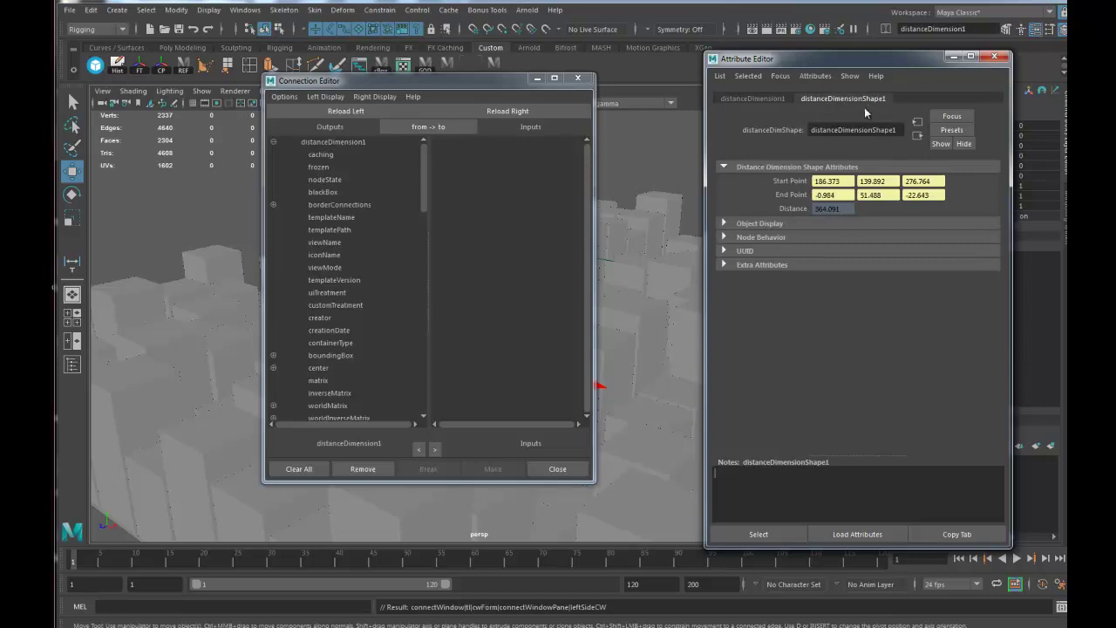
{"action": "left_click", "coordinate": [758, 534]}
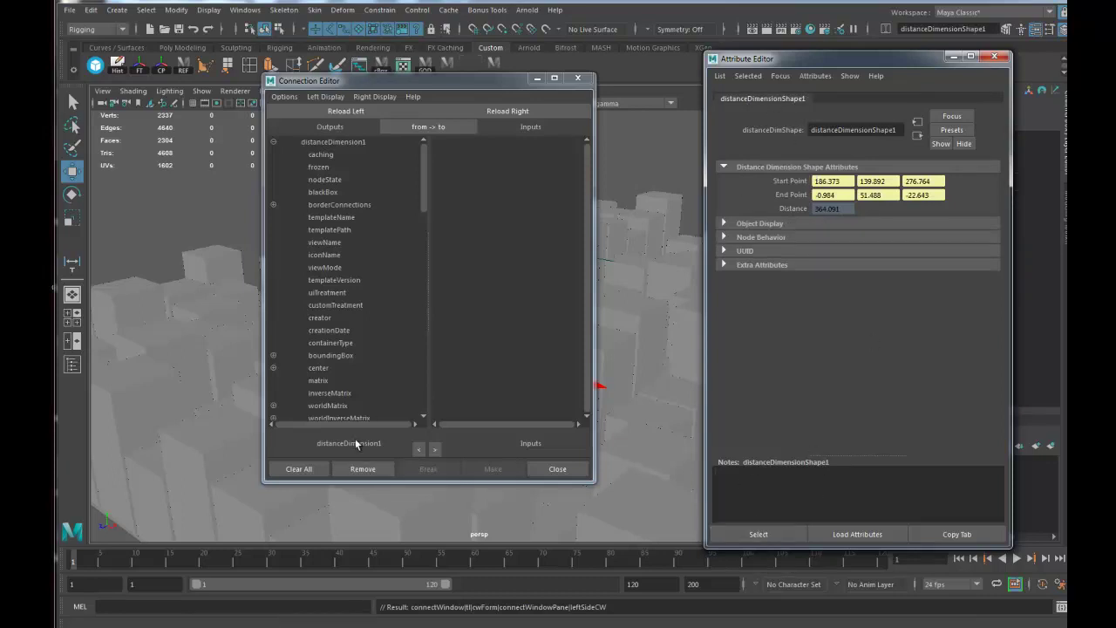
{"action": "left_click", "coordinate": [357, 111]}
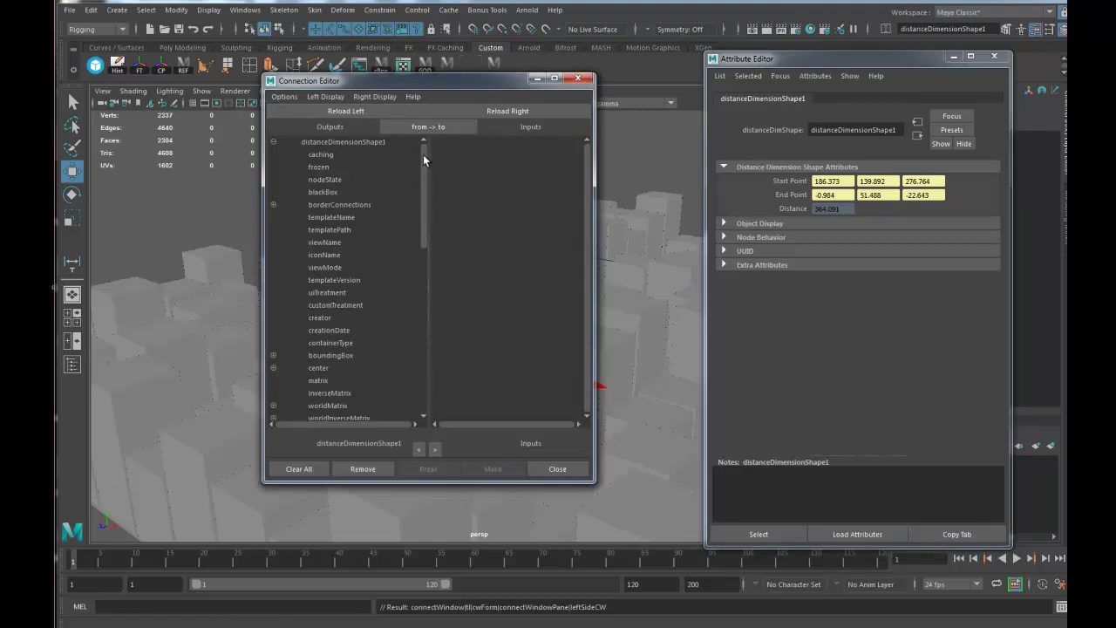
{"action": "left_click_drag", "start_coordinate": [422, 154], "coordinate": [418, 341]}
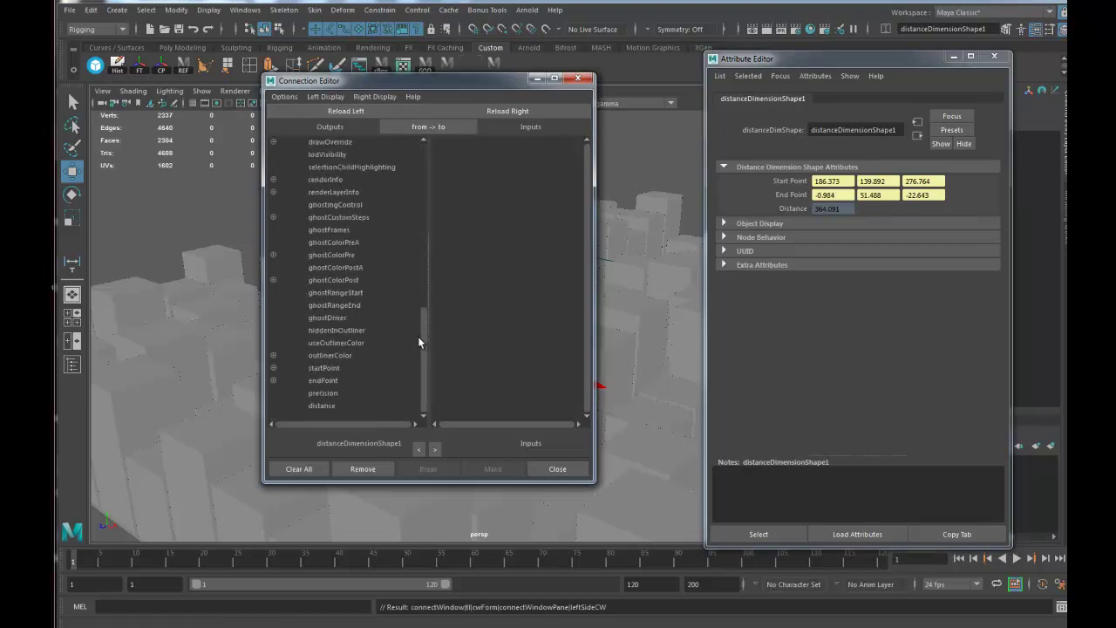
{"action": "left_click", "coordinate": [321, 405]}
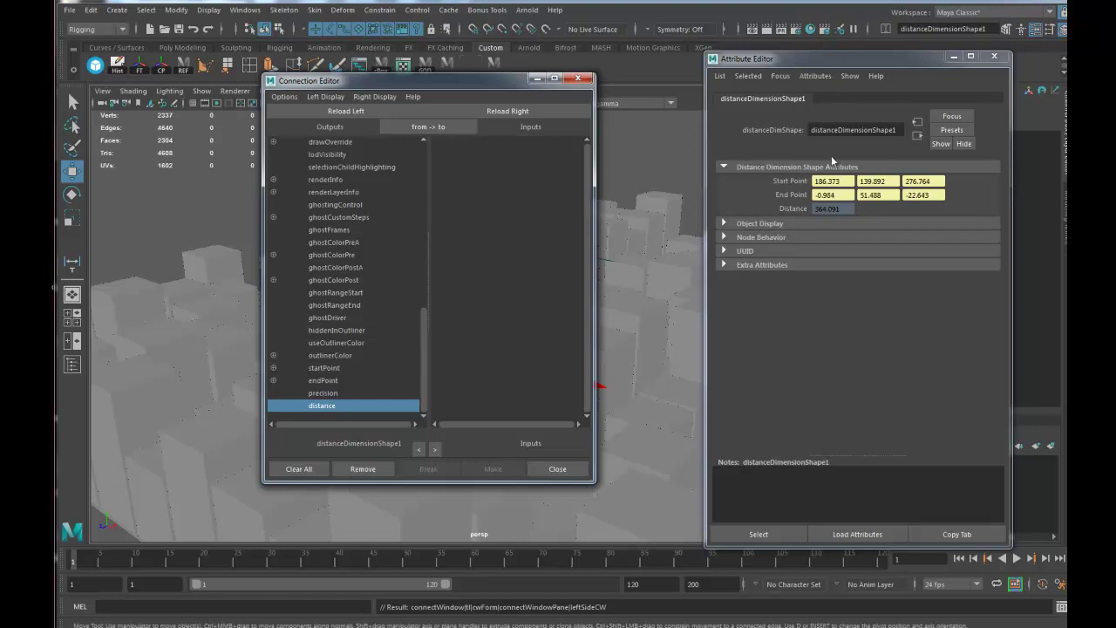
Load perspShape as the target and connect distance to its aiFocusDistance
{"action": "left_click", "coordinate": [102, 90]}
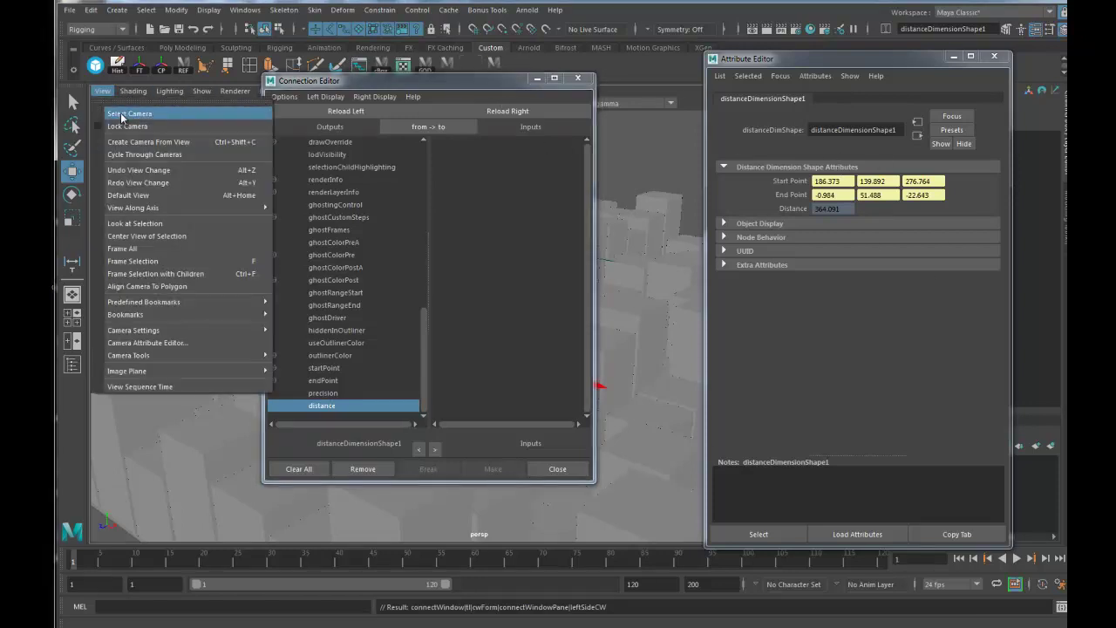
{"action": "left_click", "coordinate": [123, 114]}
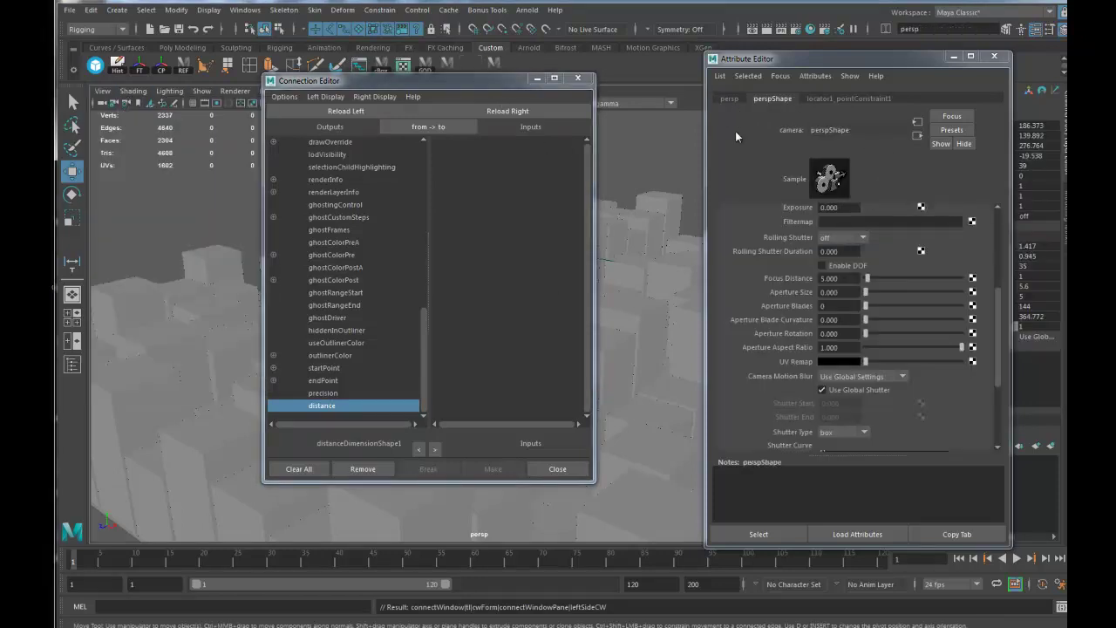
{"action": "left_click", "coordinate": [518, 111]}
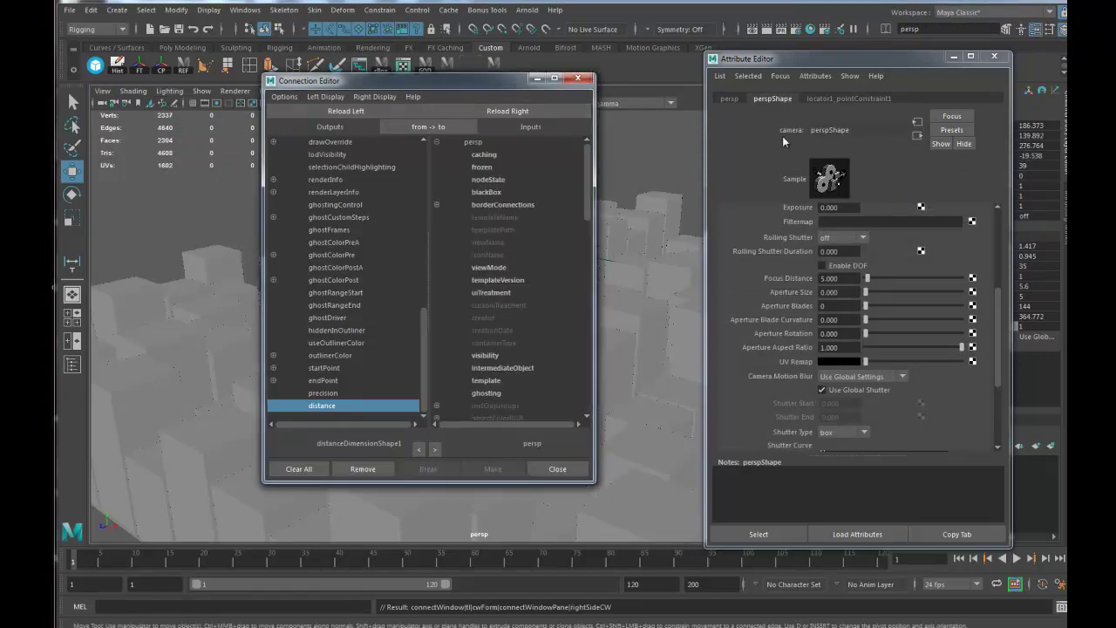
{"action": "left_click", "coordinate": [728, 101]}
{"action": "left_click", "coordinate": [771, 100]}
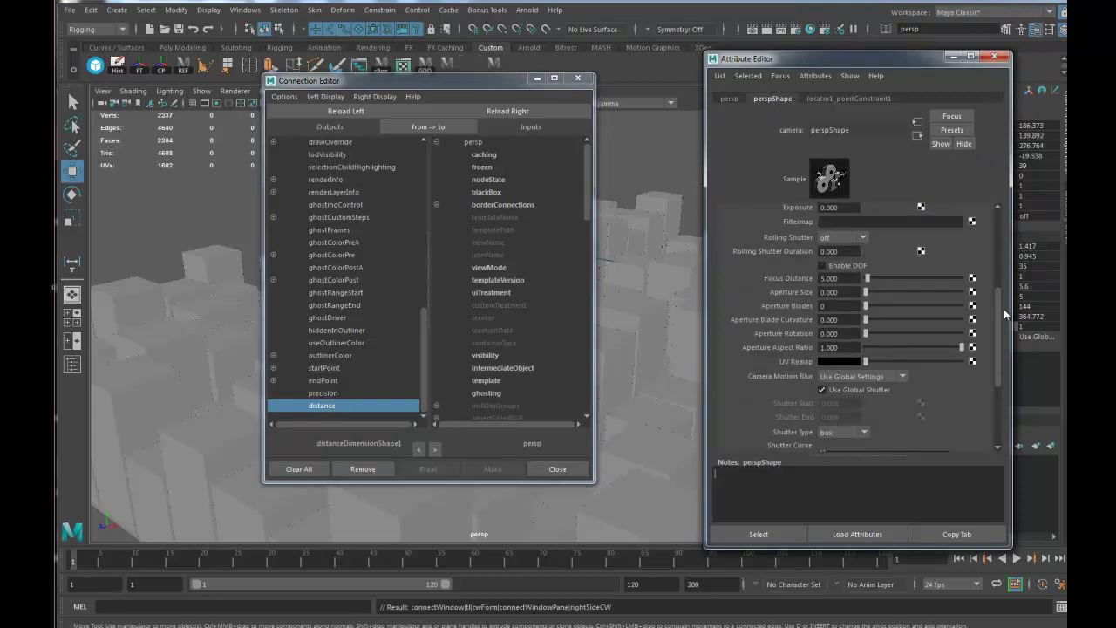
{"action": "scroll", "coordinate": [996, 307], "scroll_direction": "up", "scroll_amount": 5}
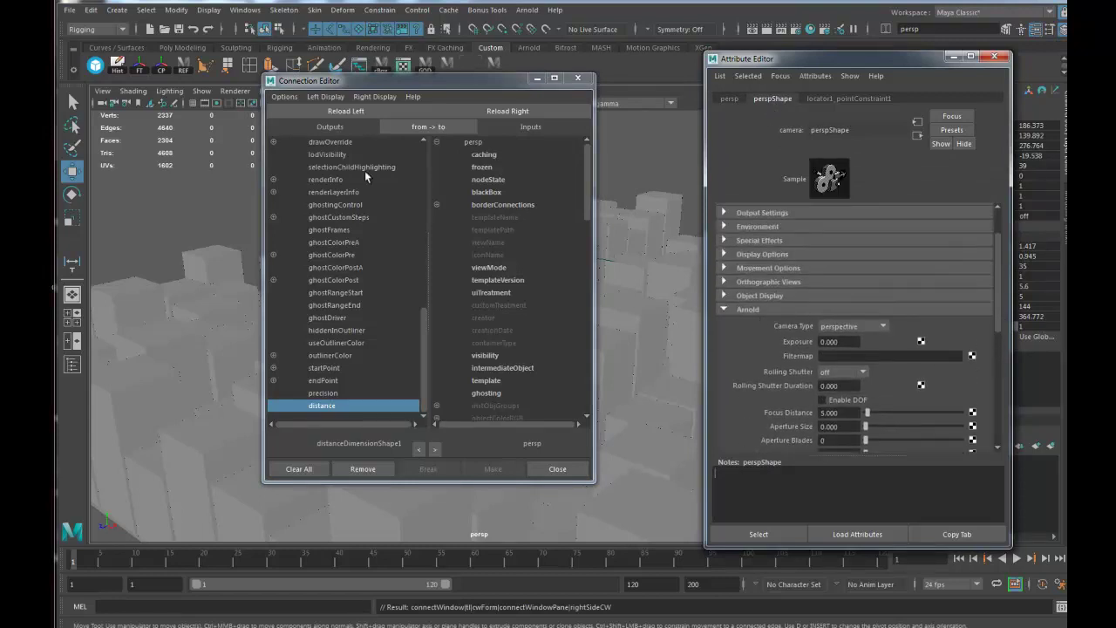
{"action": "left_click", "coordinate": [759, 535]}
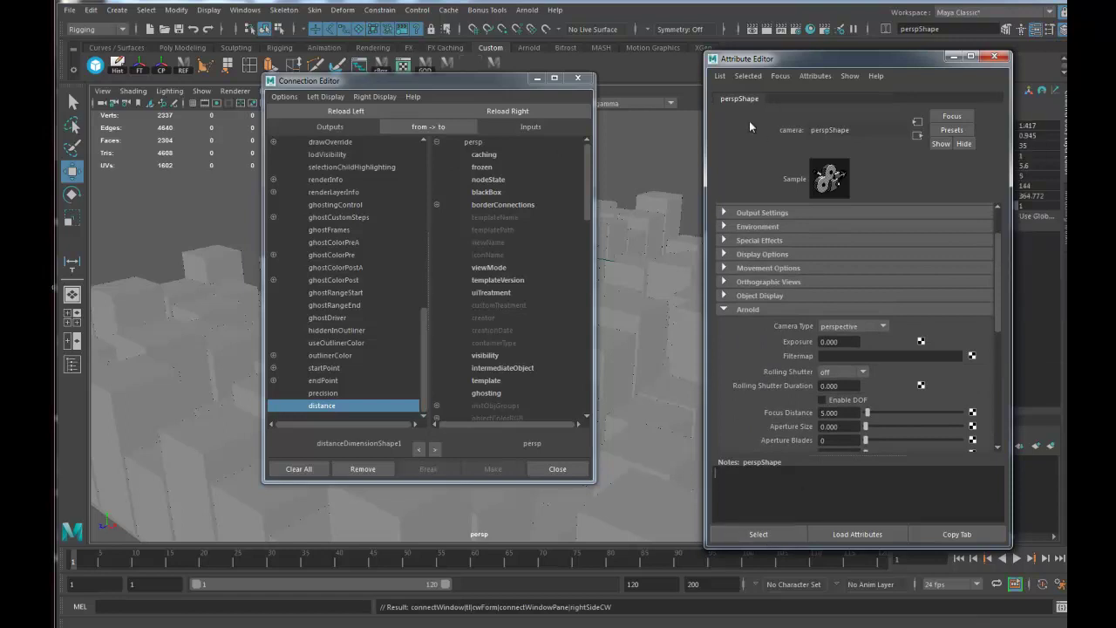
{"action": "left_click", "coordinate": [537, 110]}
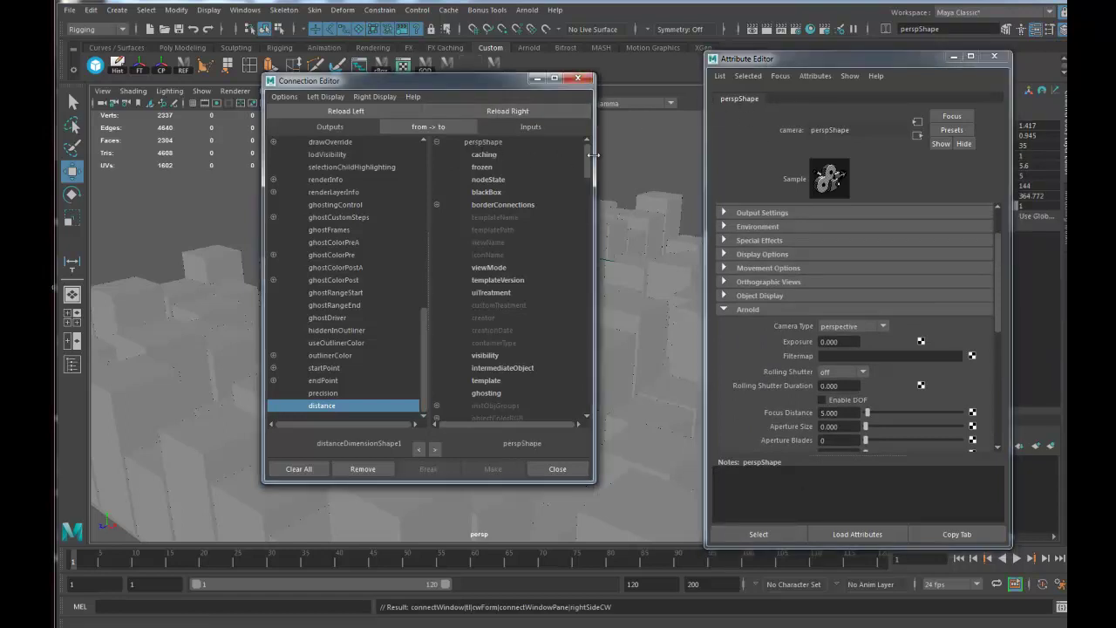
{"action": "left_click_drag", "start_coordinate": [588, 154], "coordinate": [593, 323]}
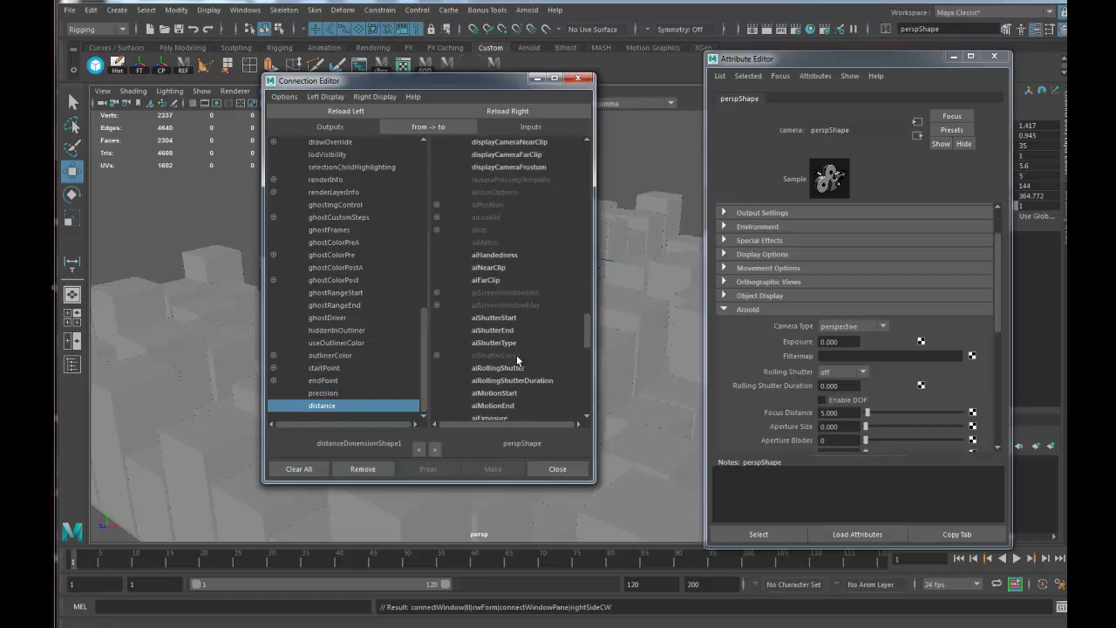
{"action": "scroll", "coordinate": [588, 331], "scroll_direction": "down", "scroll_amount": 2}
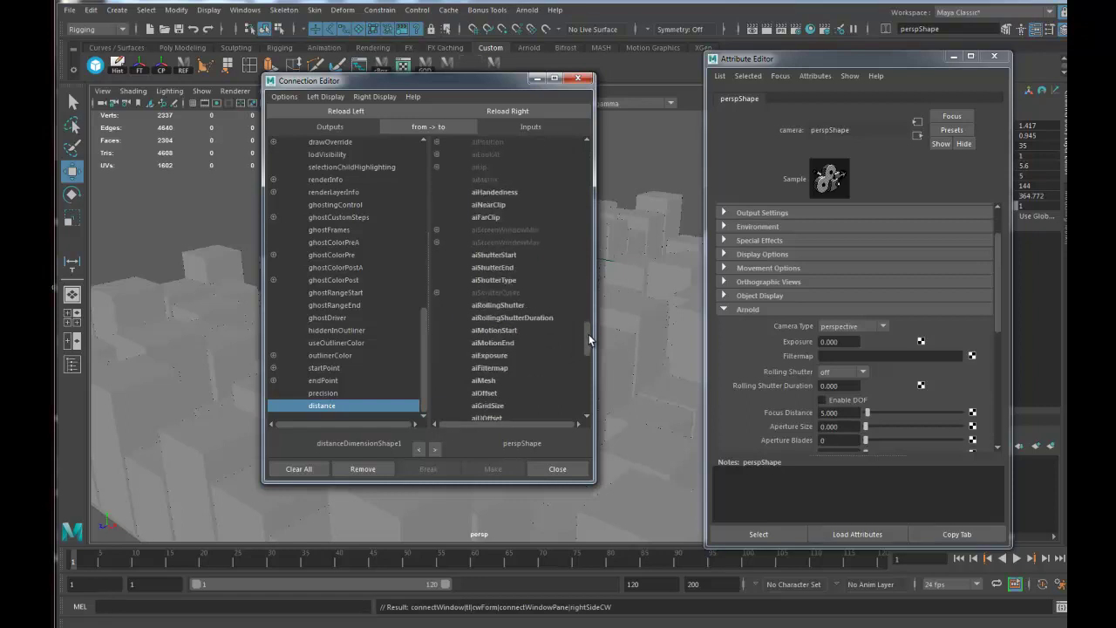
{"action": "left_click_drag", "start_coordinate": [589, 334], "coordinate": [585, 410]}
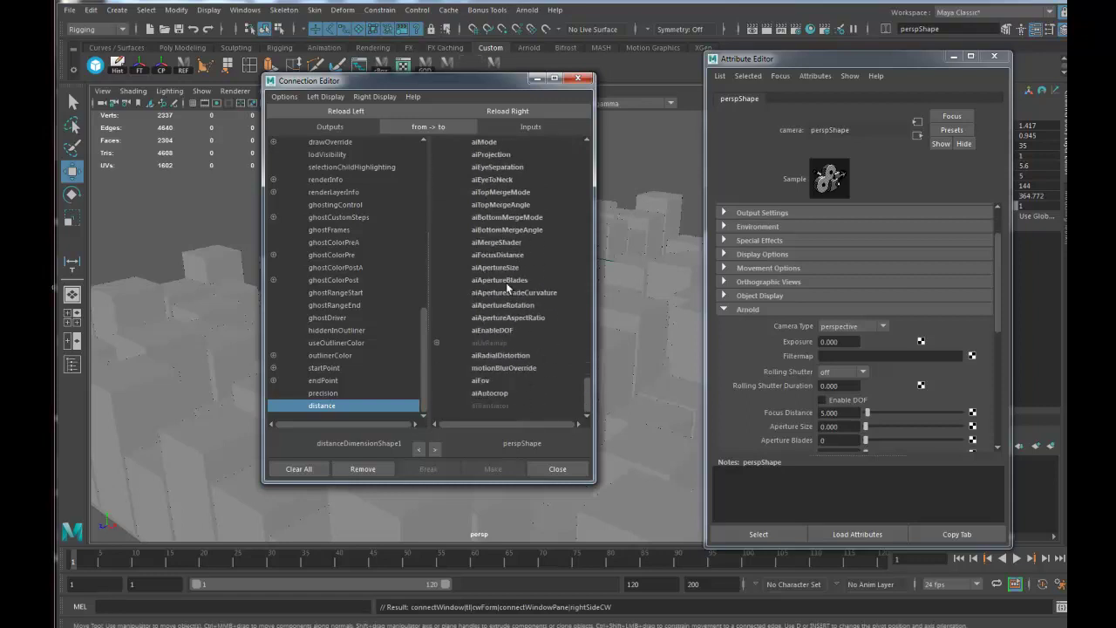
{"action": "left_click", "coordinate": [492, 256]}
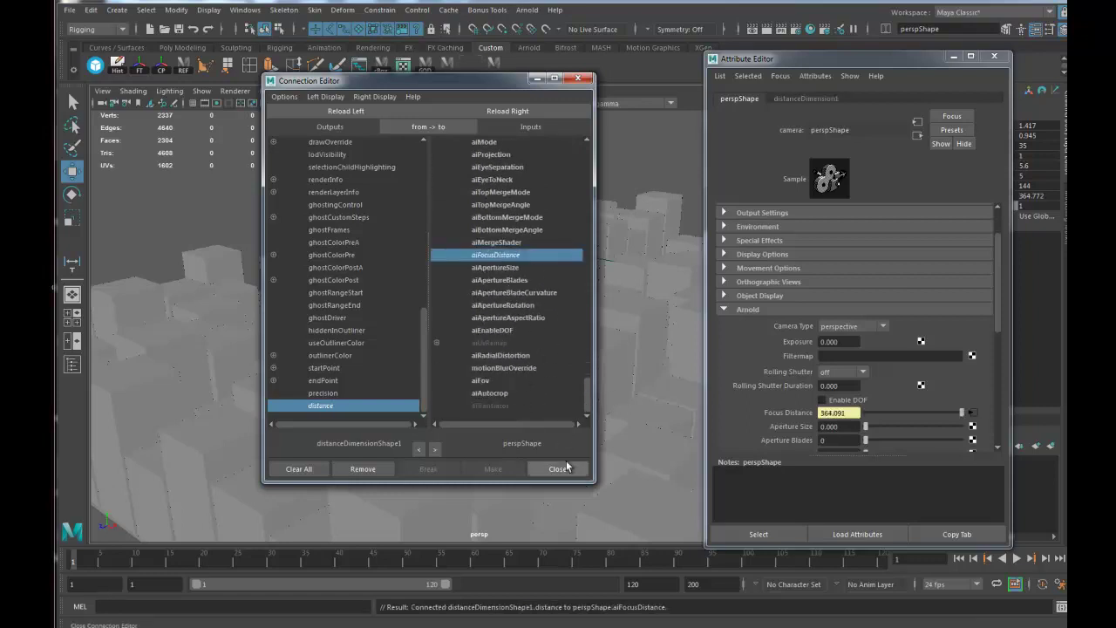
Close the Connection Editor and select the focus locator in the scene
{"action": "left_click", "coordinate": [578, 79]}
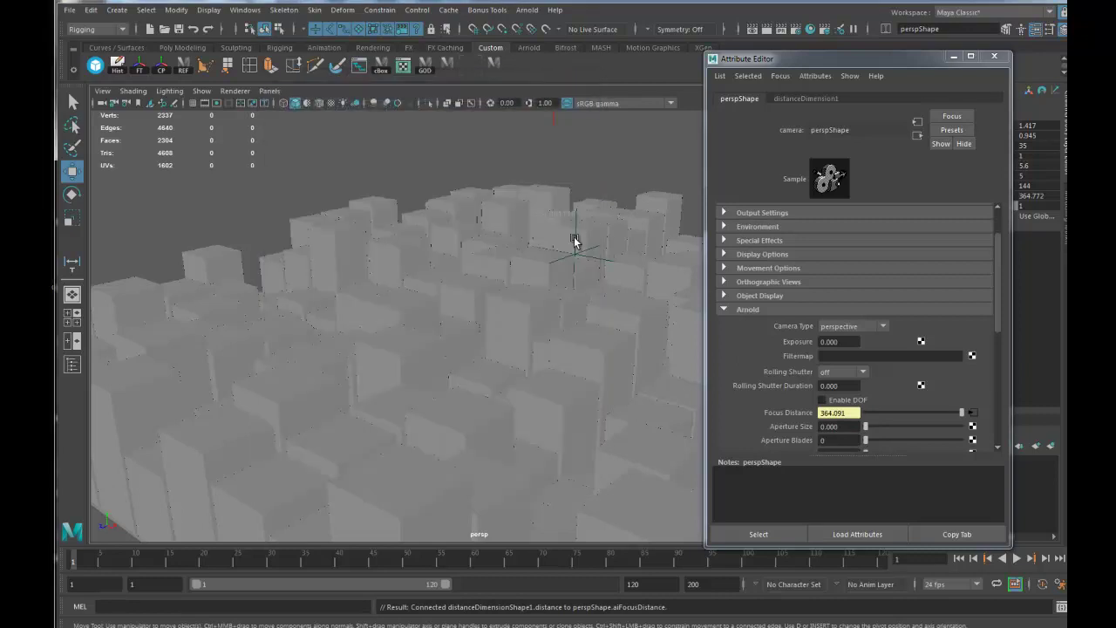
{"action": "left_click", "coordinate": [568, 225]}
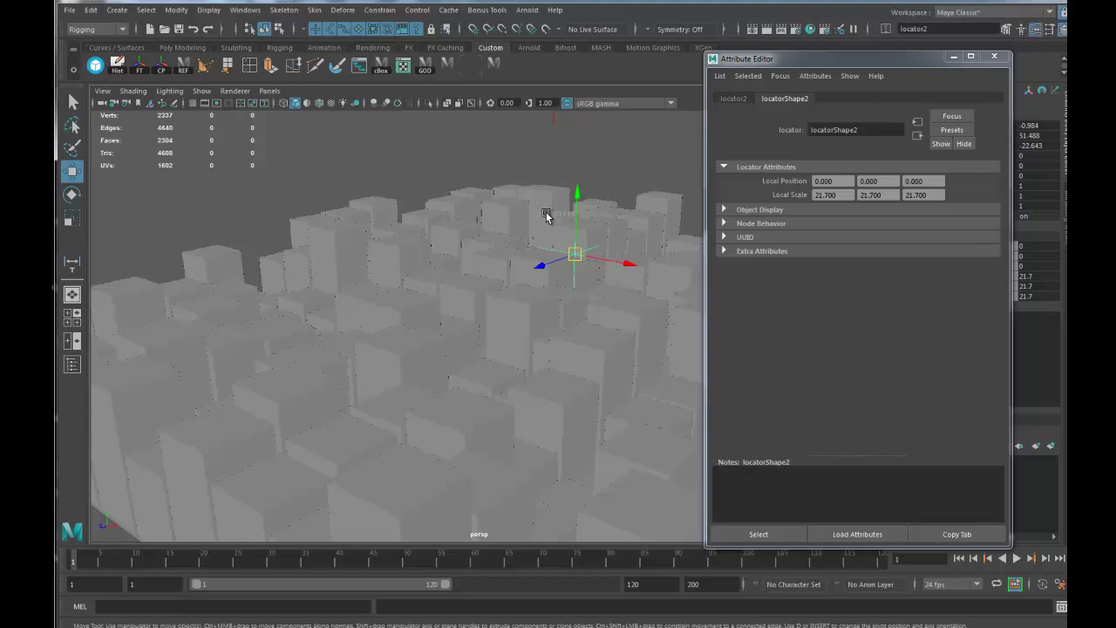
{"action": "left_click", "coordinate": [572, 253]}
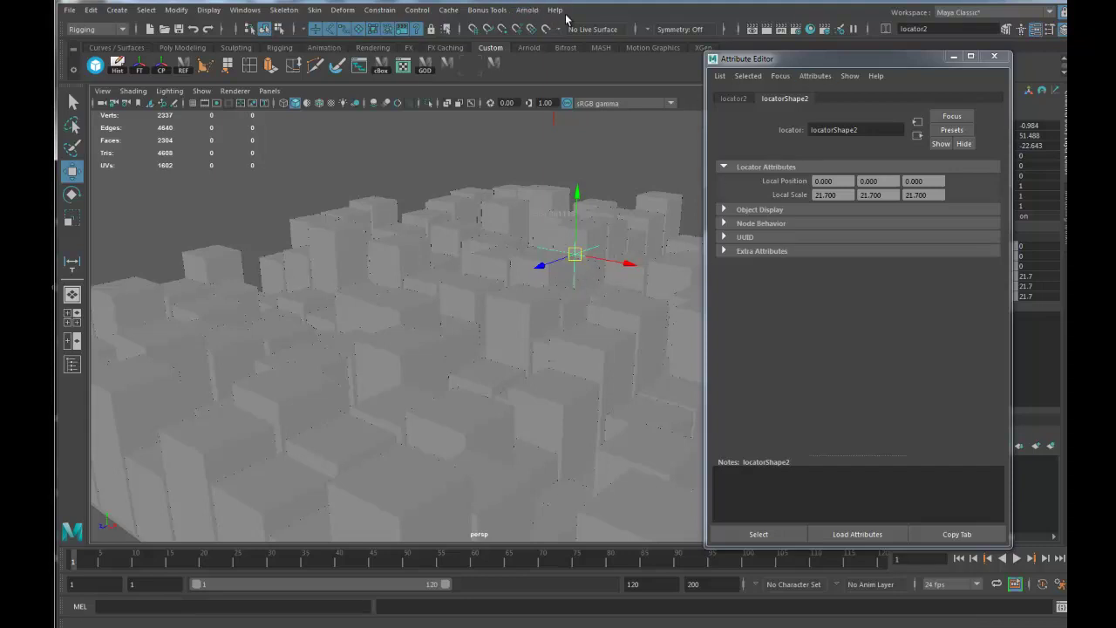
Start an Arnold render of the blocks and view it at 1:1 size
{"action": "left_click", "coordinate": [527, 10]}
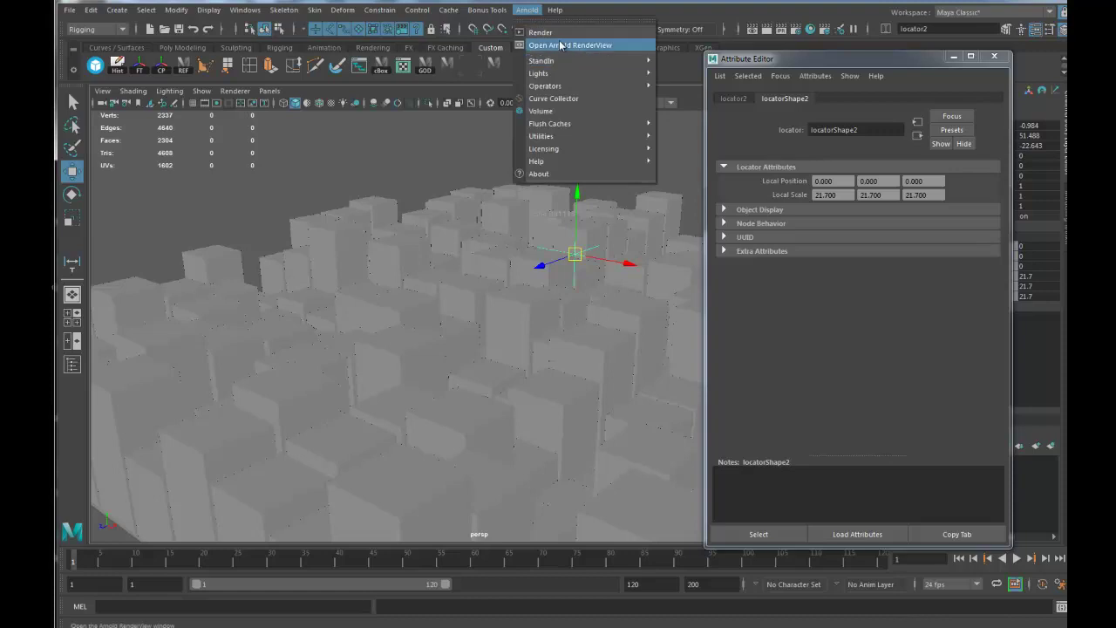
{"action": "left_click", "coordinate": [551, 32]}
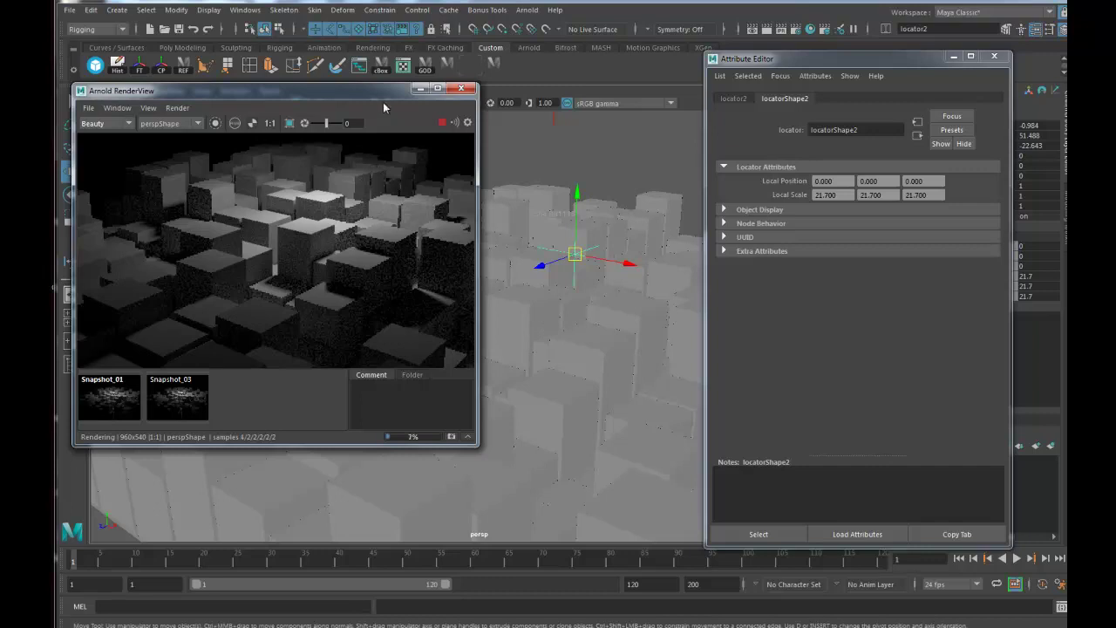
{"action": "left_click", "coordinate": [269, 123]}
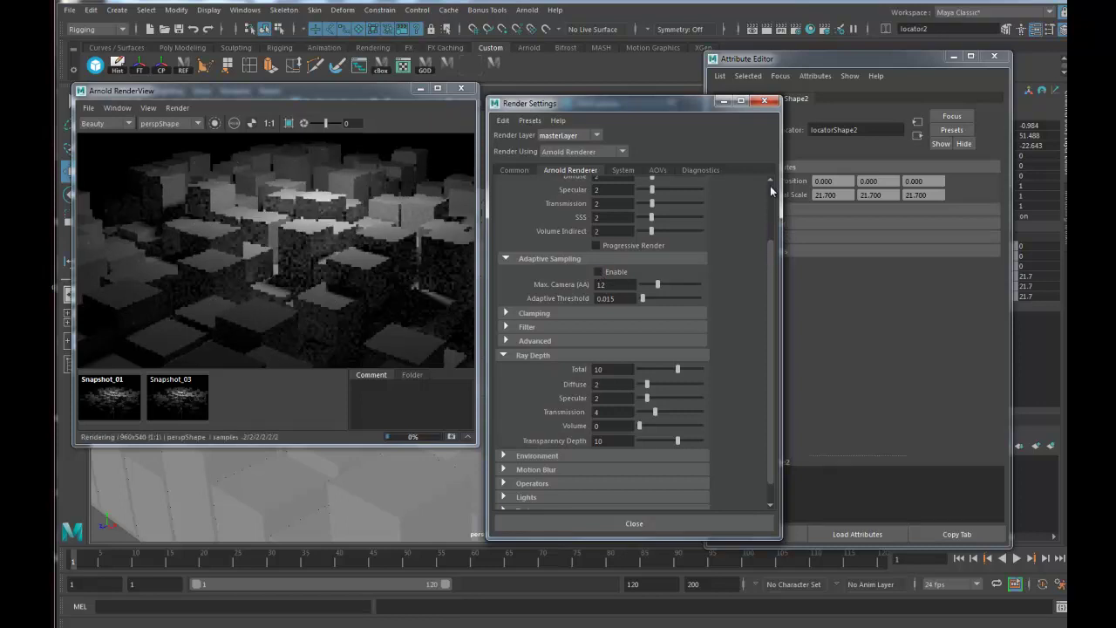
Lower the Arnold Camera (AA) samples from 4 to 3
{"action": "scroll", "coordinate": [767, 222], "scroll_direction": "up", "scroll_amount": 2}
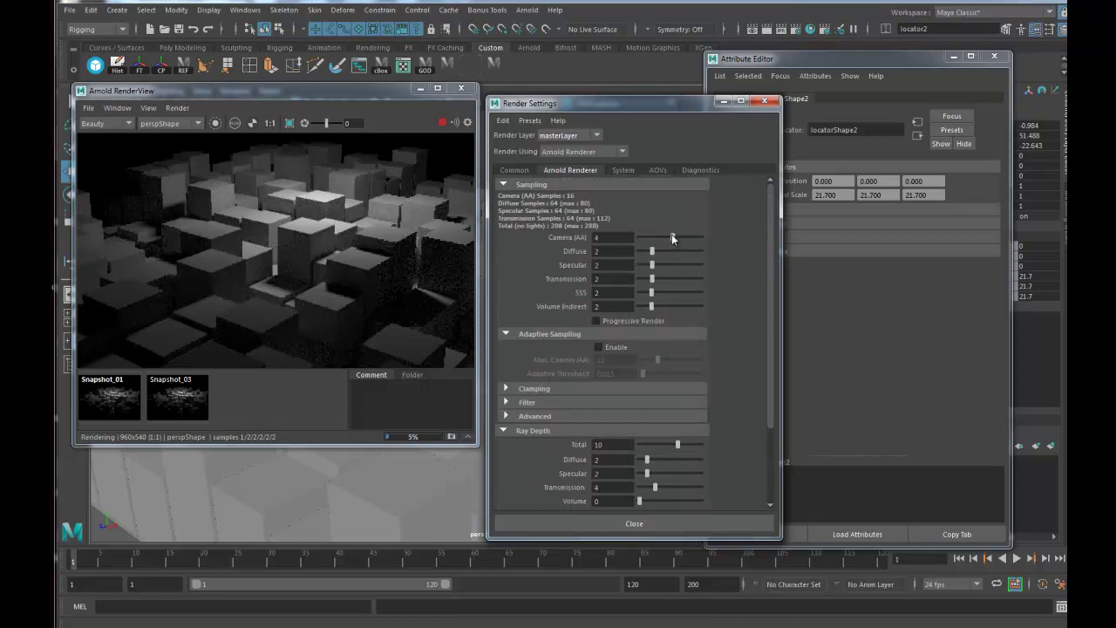
{"action": "left_click_drag", "start_coordinate": [669, 237], "coordinate": [667, 237]}
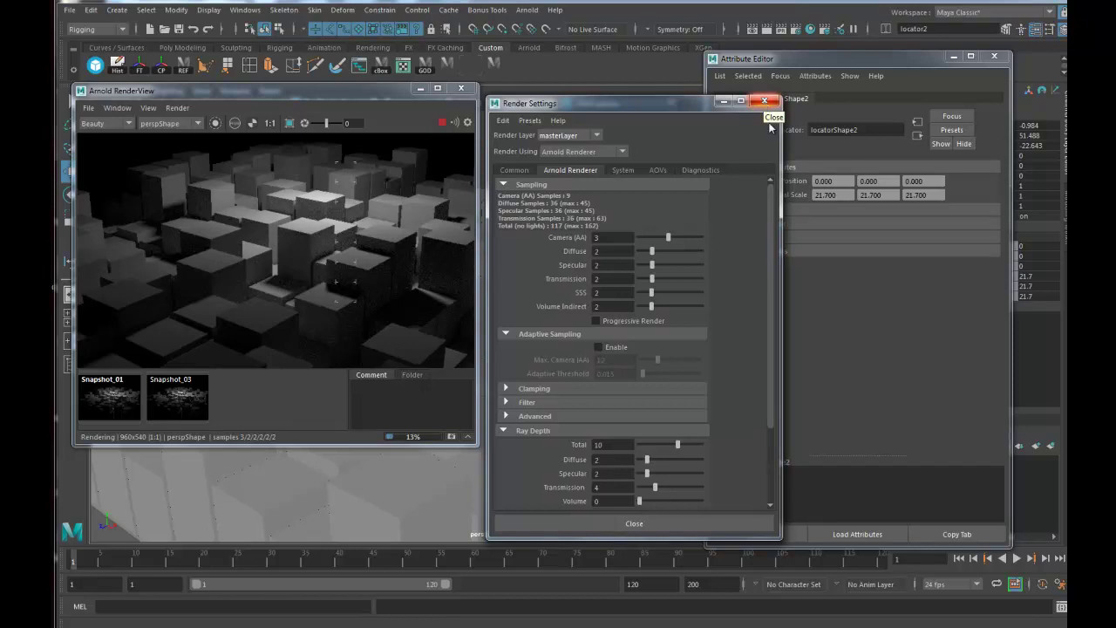
Close Render Settings and reselect the persp camera to show its Arnold attributes
{"action": "left_click", "coordinate": [764, 101]}
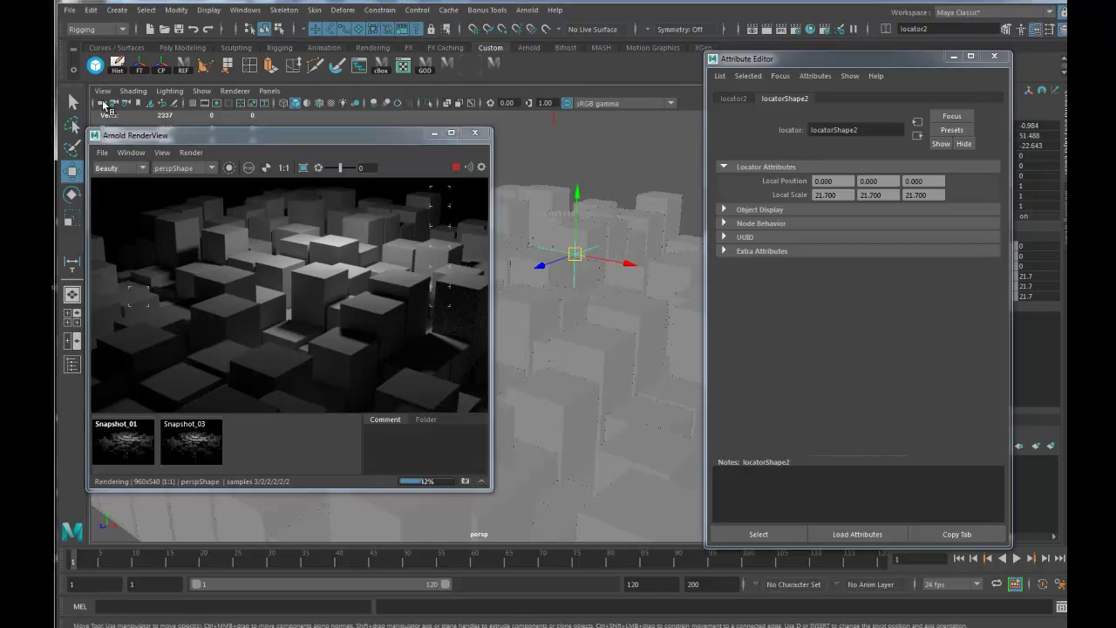
{"action": "left_click", "coordinate": [102, 90]}
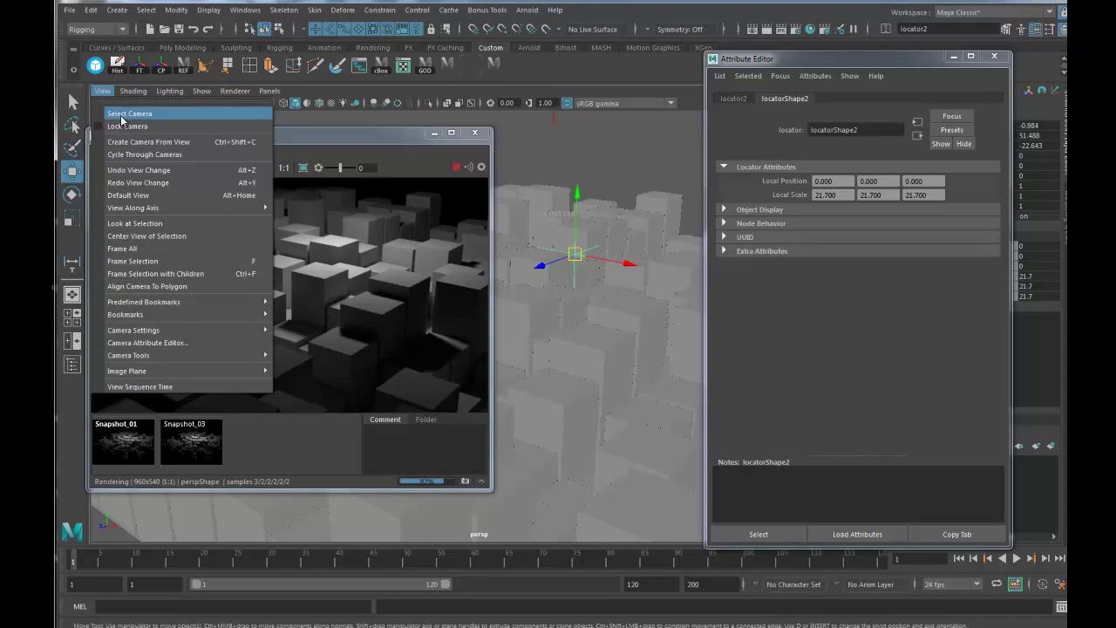
{"action": "key", "text": "Escape"}
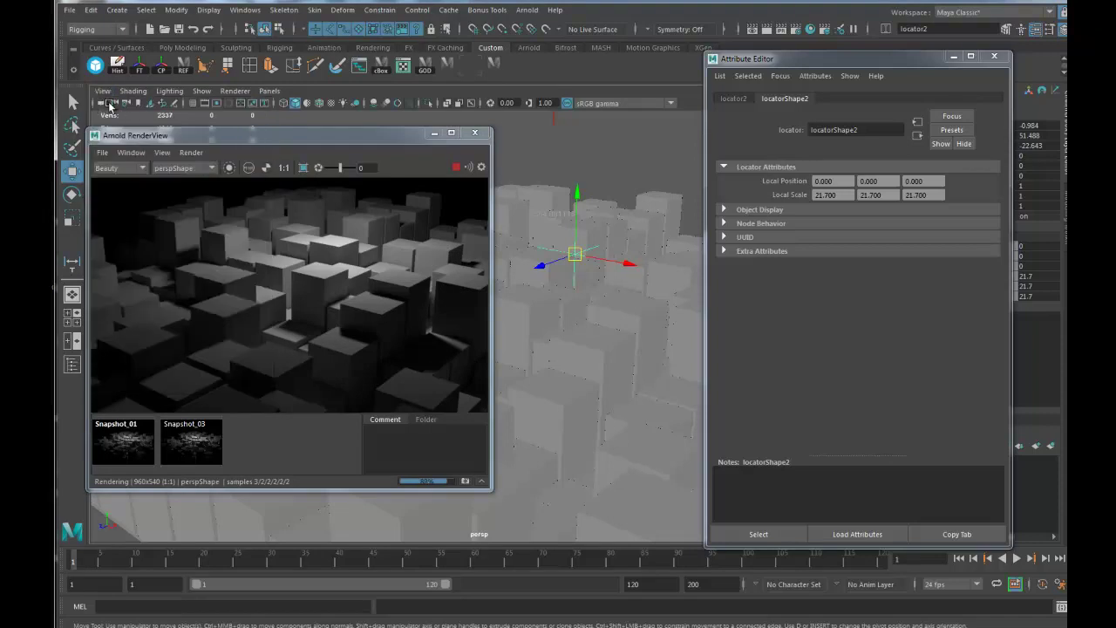
{"action": "left_click", "coordinate": [174, 107]}
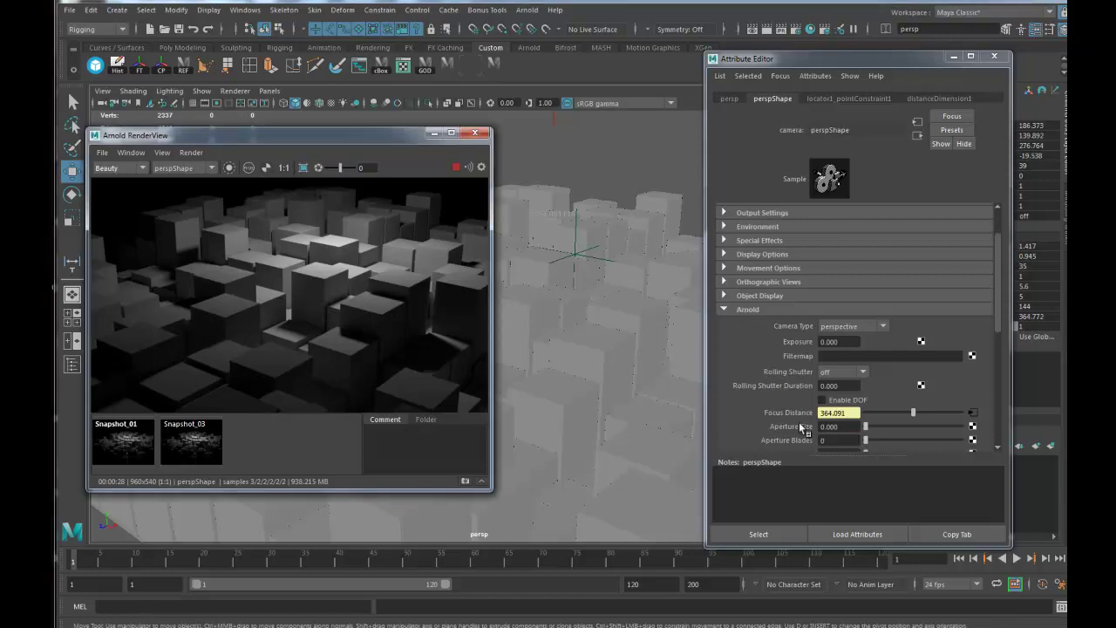
Increase the persp camera's Arnold Aperture Size step by step up to 9.220
{"action": "left_click_drag", "start_coordinate": [865, 427], "coordinate": [993, 428]}
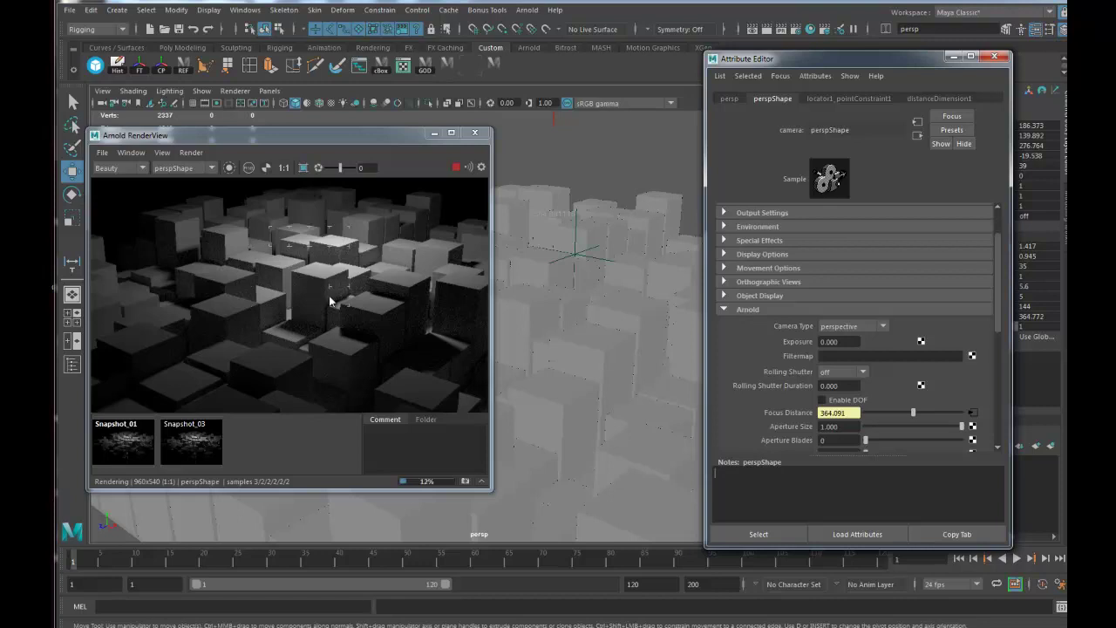
{"action": "left_click", "coordinate": [850, 427]}
{"action": "left_click", "coordinate": [845, 428]}
{"action": "left_click_drag", "start_coordinate": [961, 426], "coordinate": [951, 432]}
{"action": "left_click", "coordinate": [963, 427]}
{"action": "left_click_drag", "start_coordinate": [961, 426], "coordinate": [962, 429]}
{"action": "left_click", "coordinate": [962, 427]}
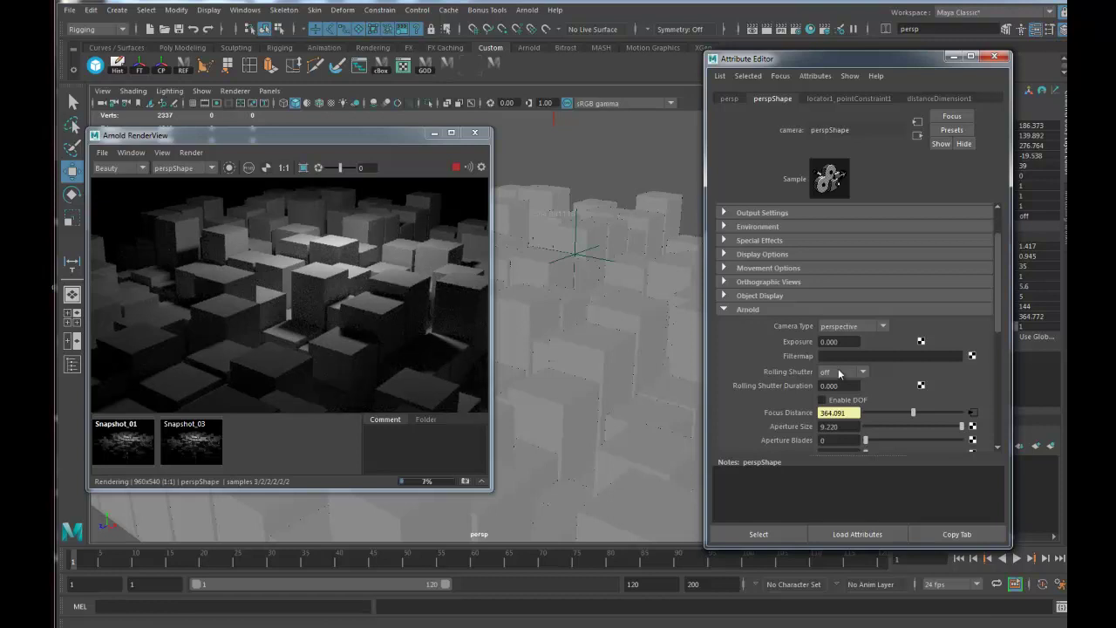
{"action": "left_click", "coordinate": [844, 426]}
Enable DOF on the persp camera and set Aperture Size to 5
{"action": "left_click", "coordinate": [822, 400]}
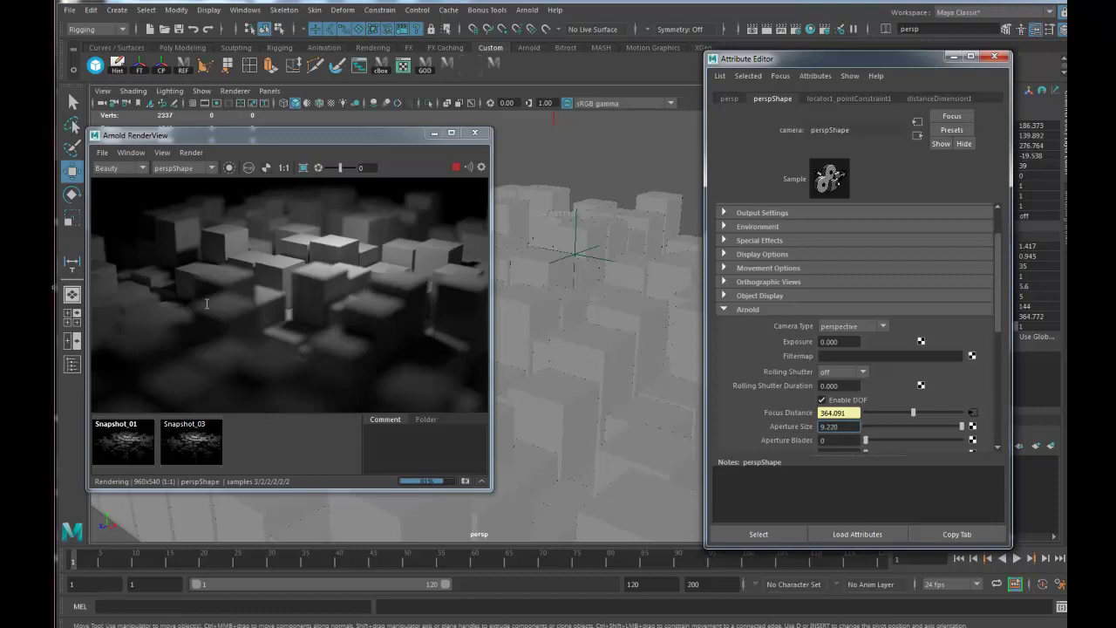
{"action": "key", "text": "ctrl+a"}
{"action": "type", "text": "5"}
{"action": "key", "text": "Return"}
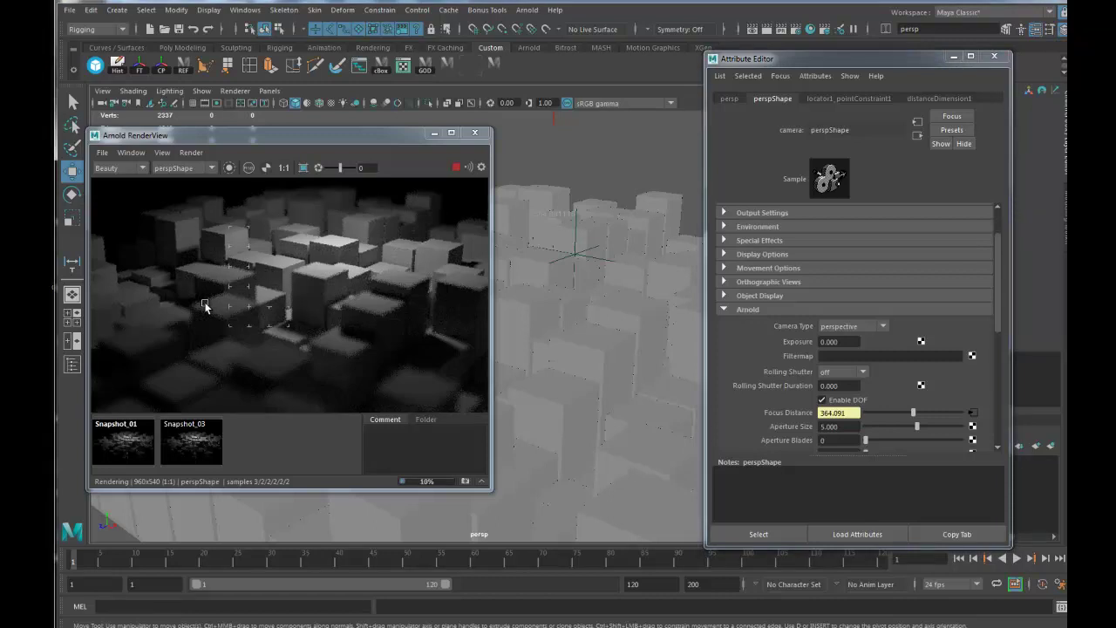
Select locator2, the focus locator, to show locatorShape2 in the Attribute Editor
{"action": "left_click", "coordinate": [205, 305]}
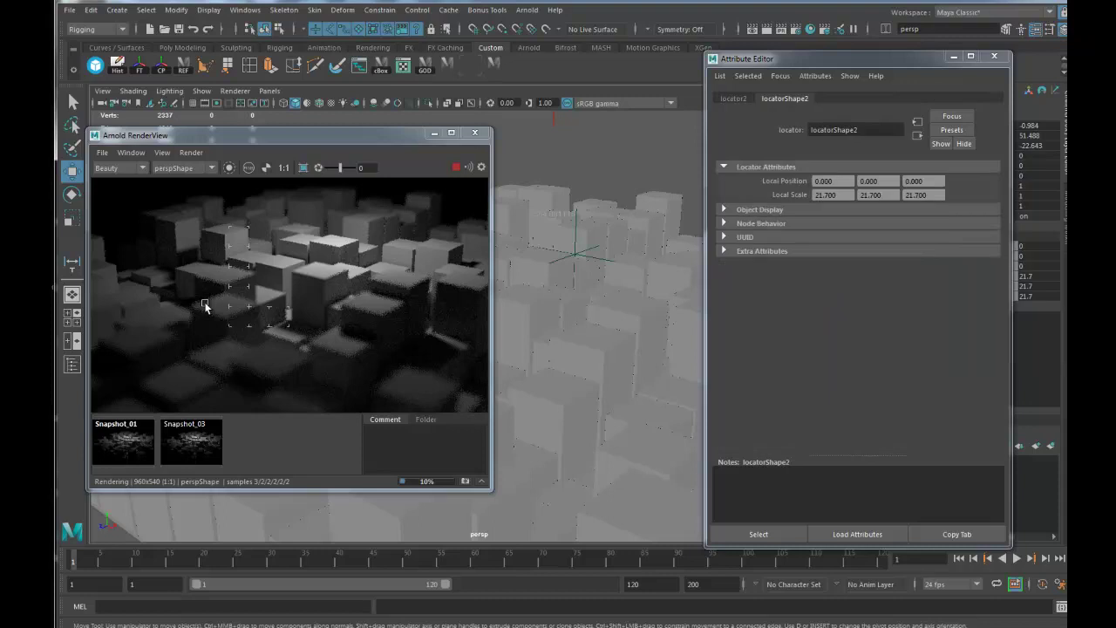